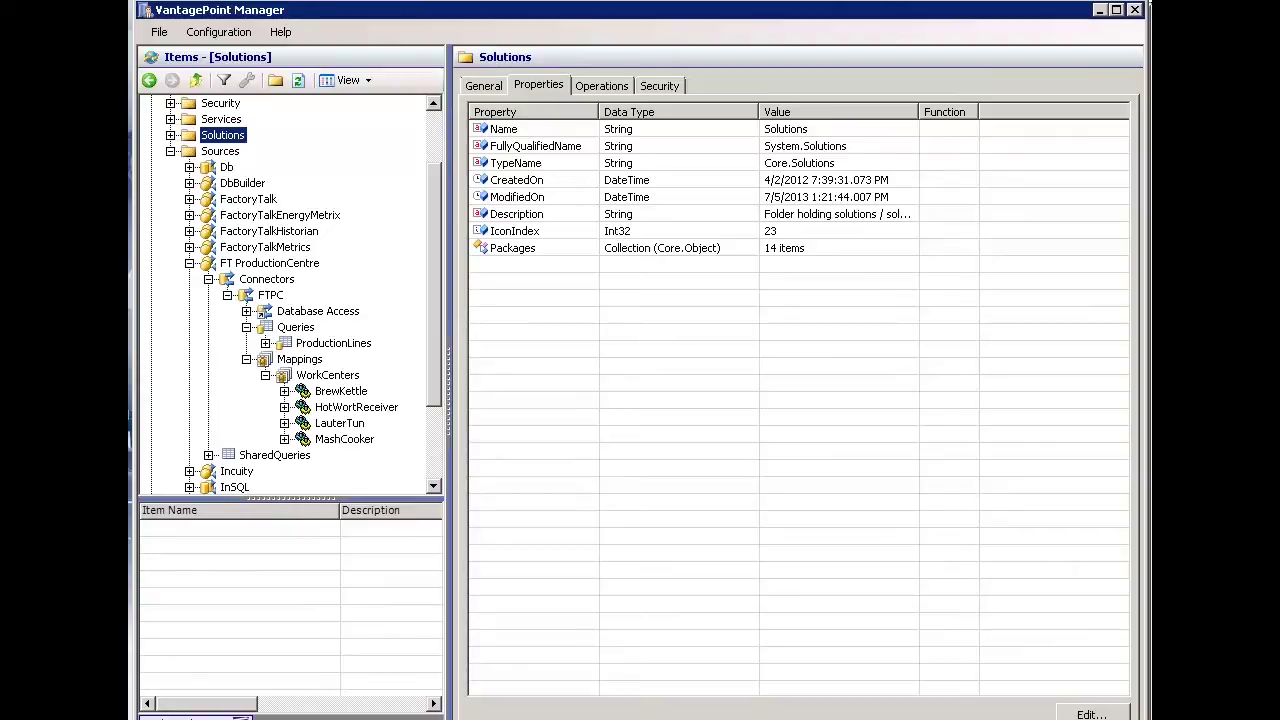
- Review the properties of the FT ProductionCentre connector, its ProductionLines query and the WorkCenters mapping
left_click(294, 265)
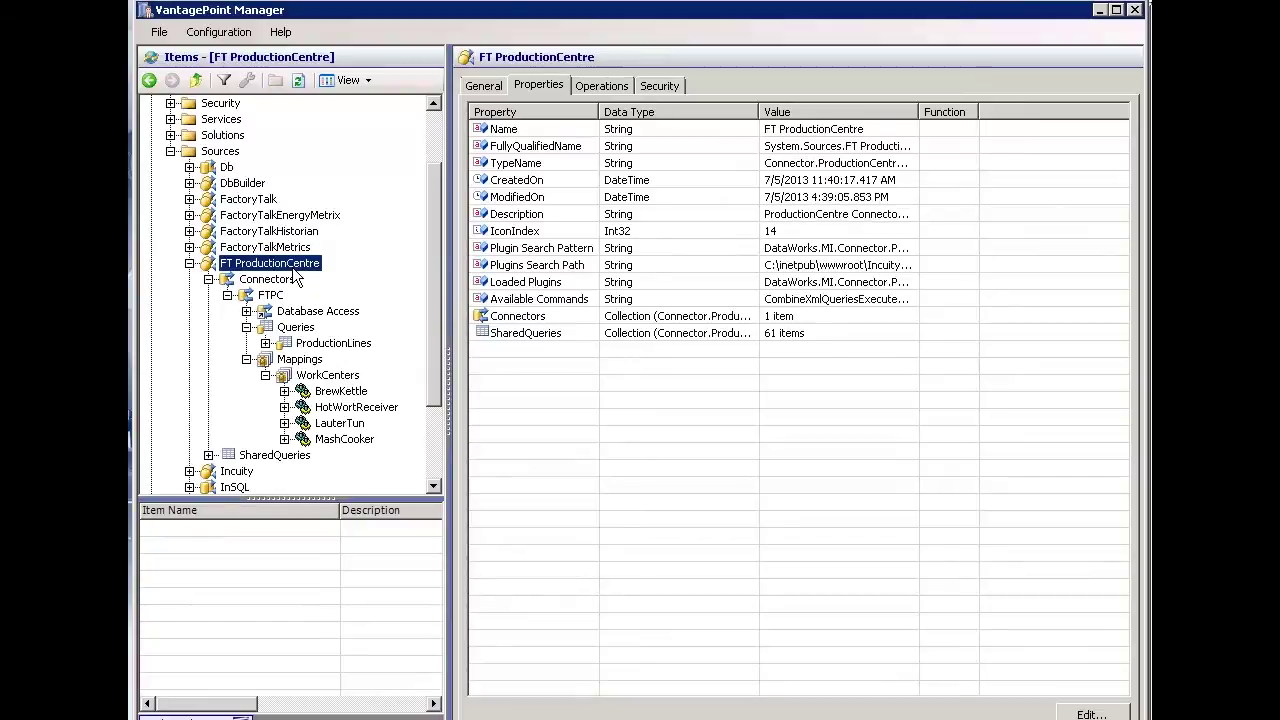
left_click(340, 344)
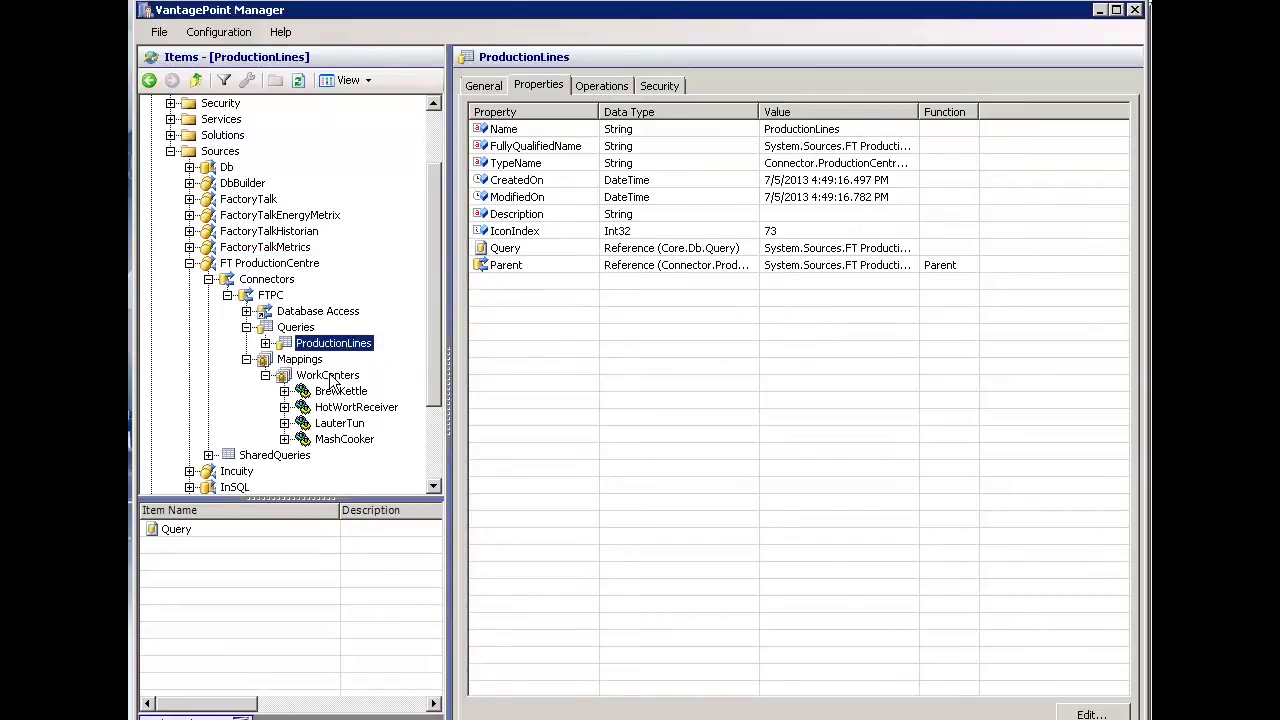
left_click(332, 377)
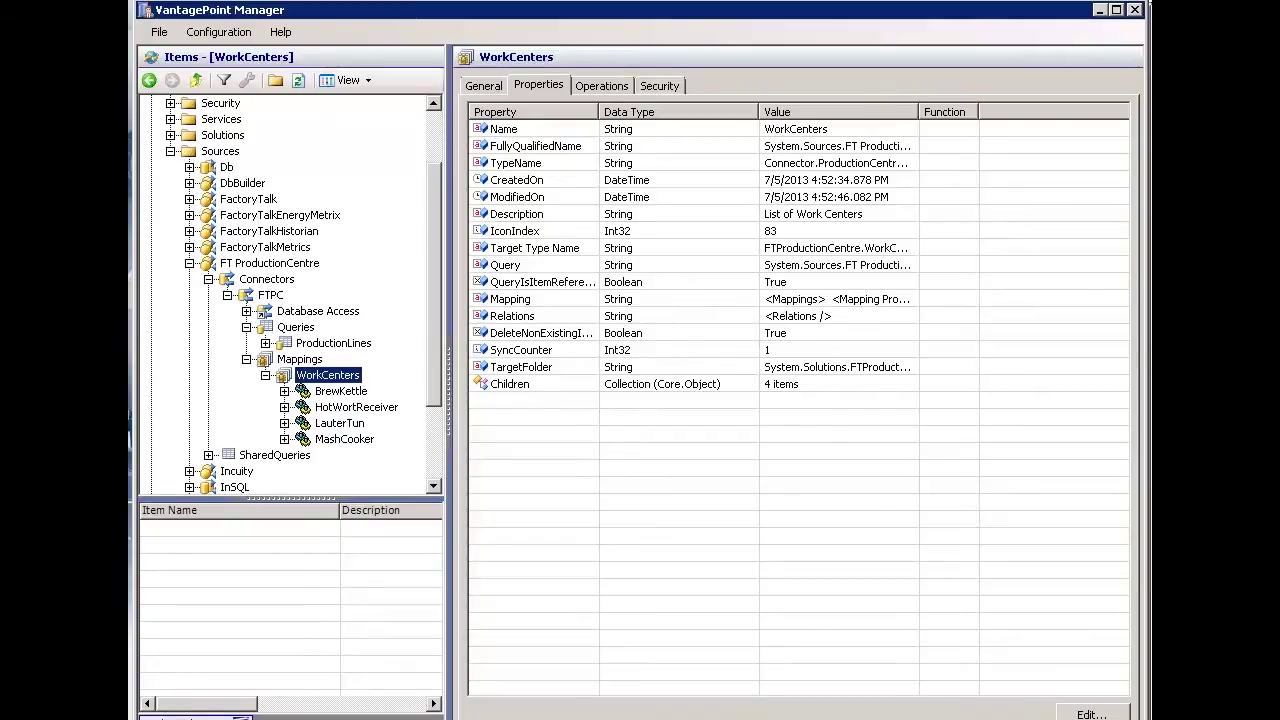
- Switch to the VantagePoint portal in Internet Explorer and generate the FTPC WorkCenter Detail report for the BrewKettle work center
key("alt+Tab")
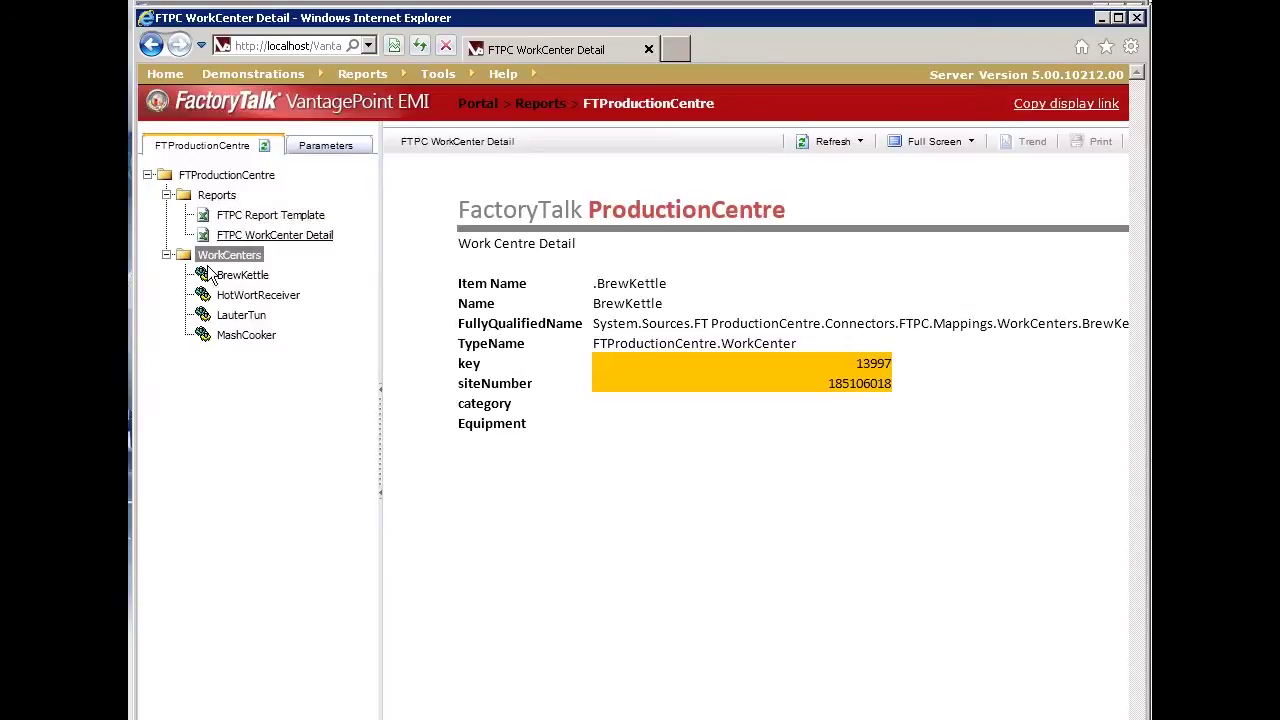
left_click(275, 240)
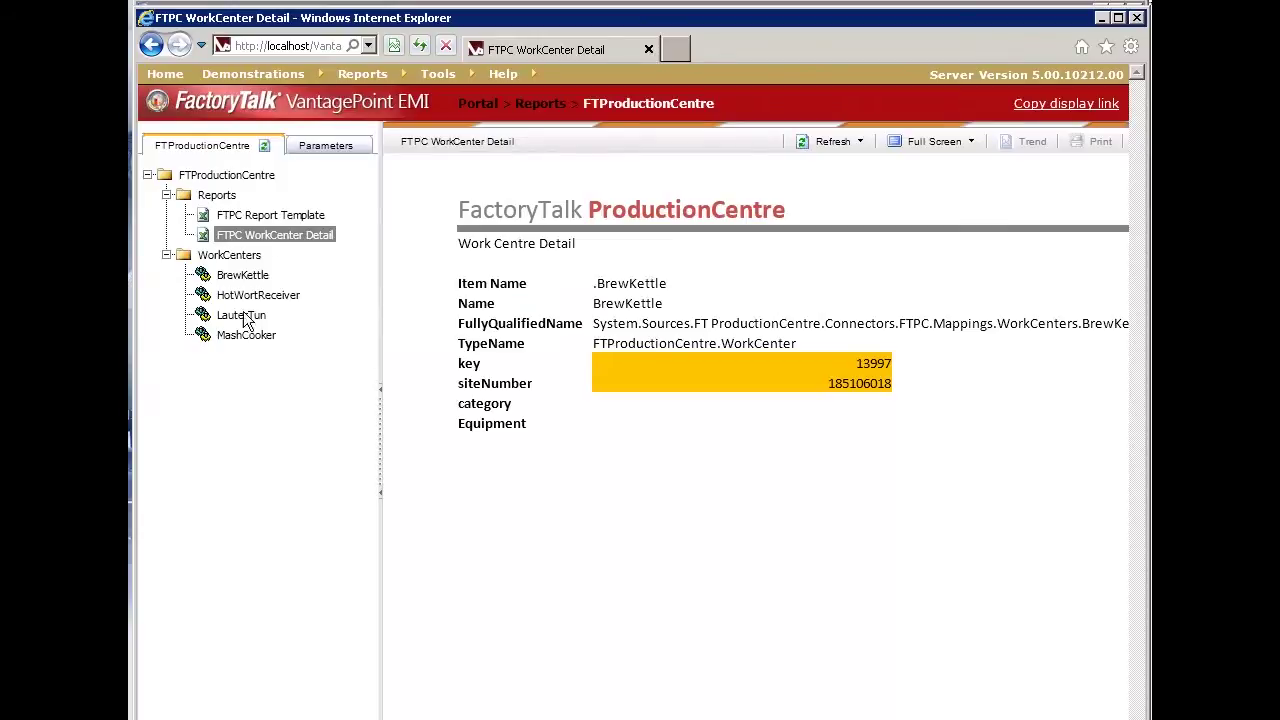
left_click(257, 197)
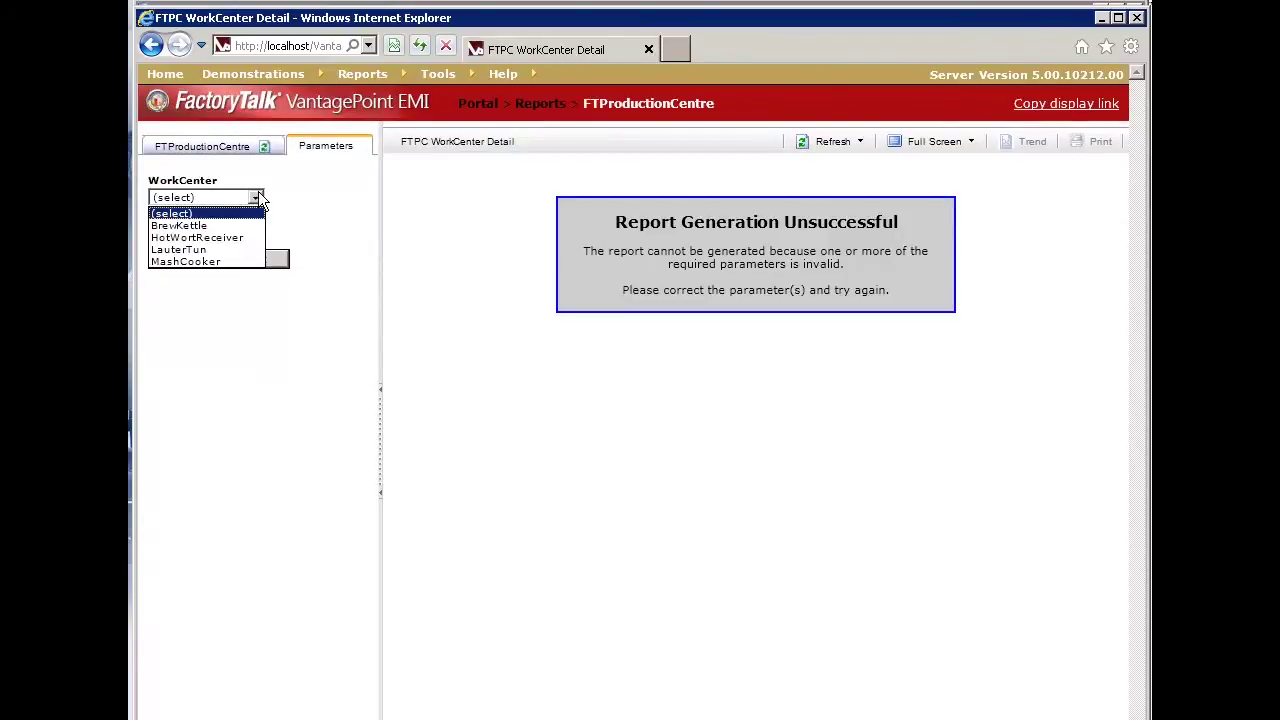
left_click(186, 226)
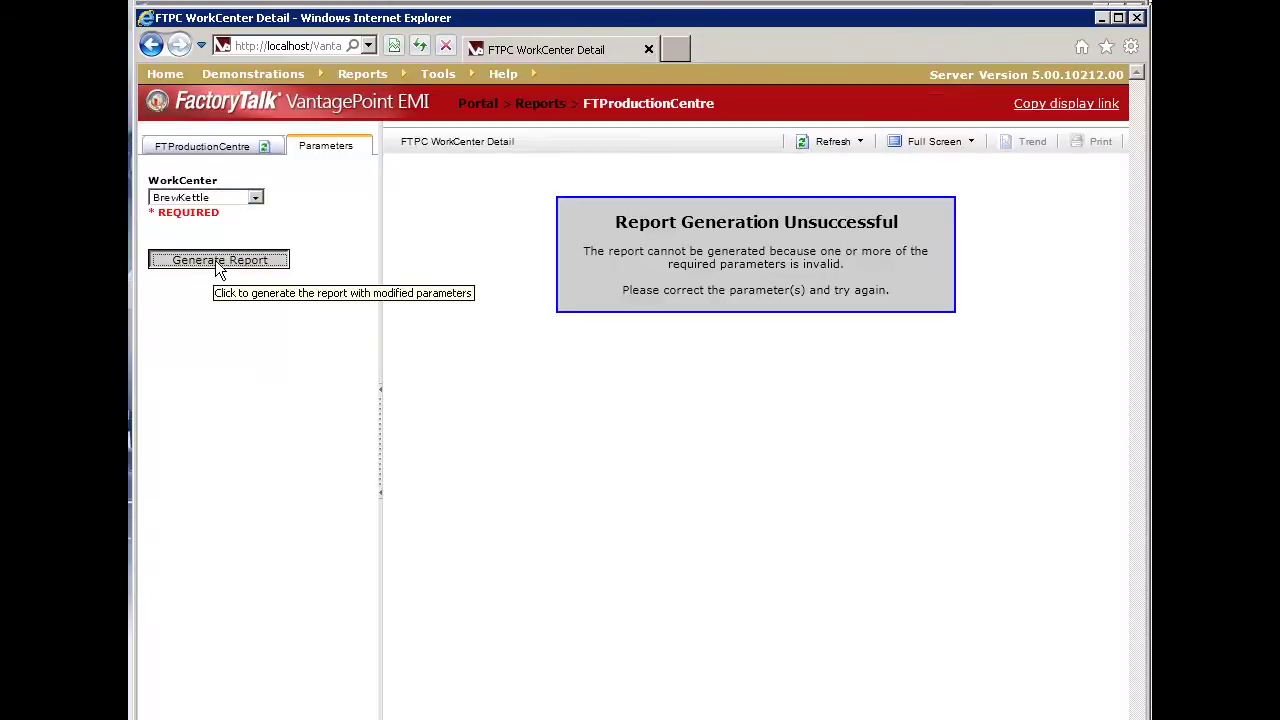
left_click(215, 260)
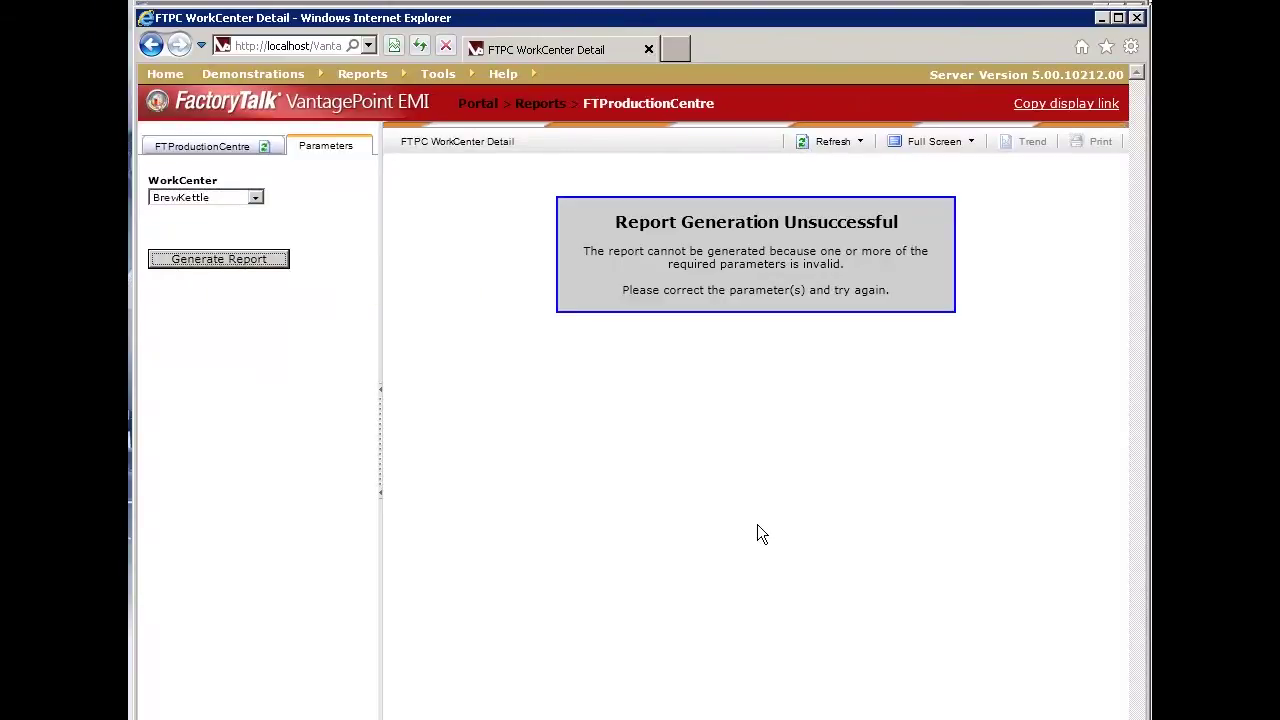
- Check which work centers the report parameter offers, leaving BrewKettle selected, and return to the FTProductionCentre report tree
left_click(256, 199)
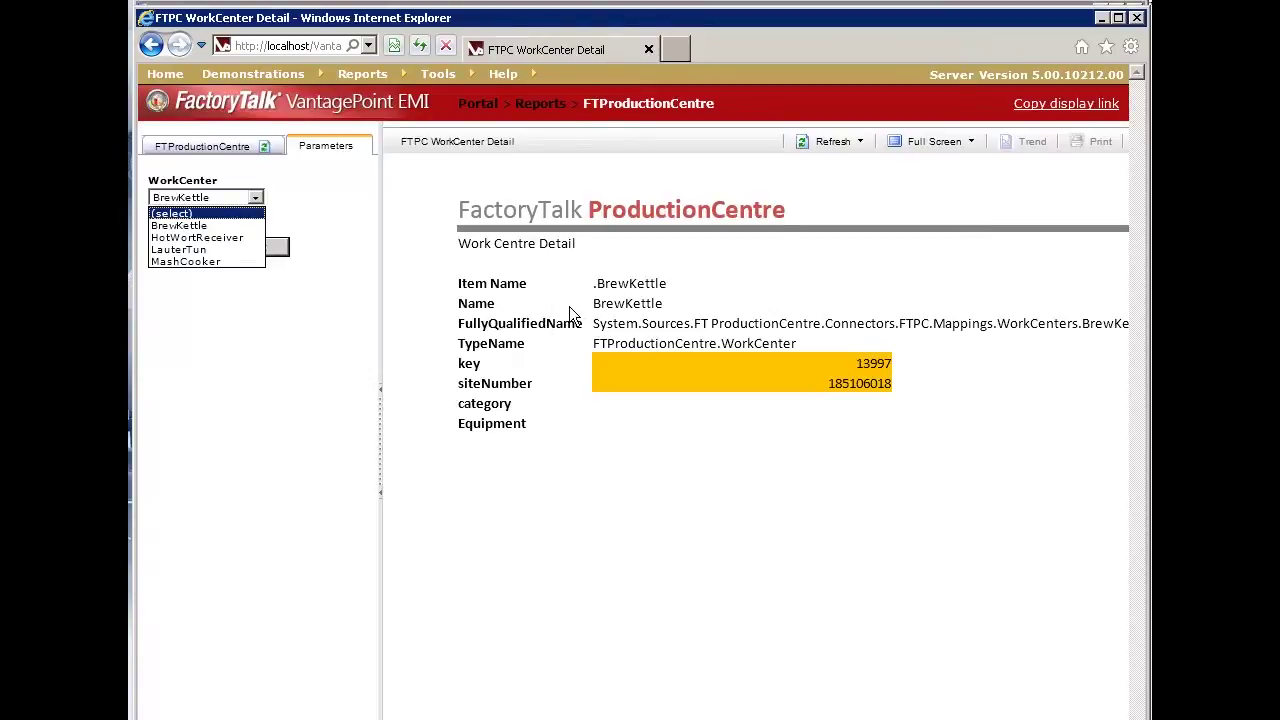
left_click(312, 207)
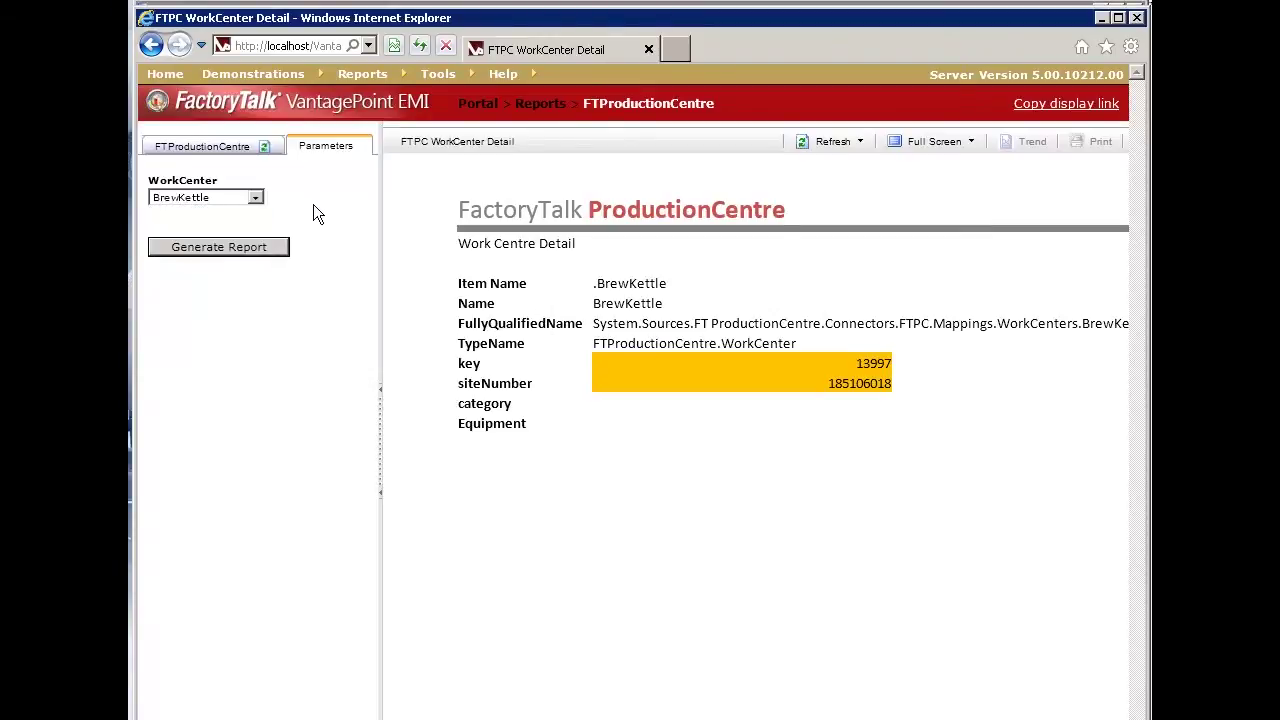
left_click(209, 146)
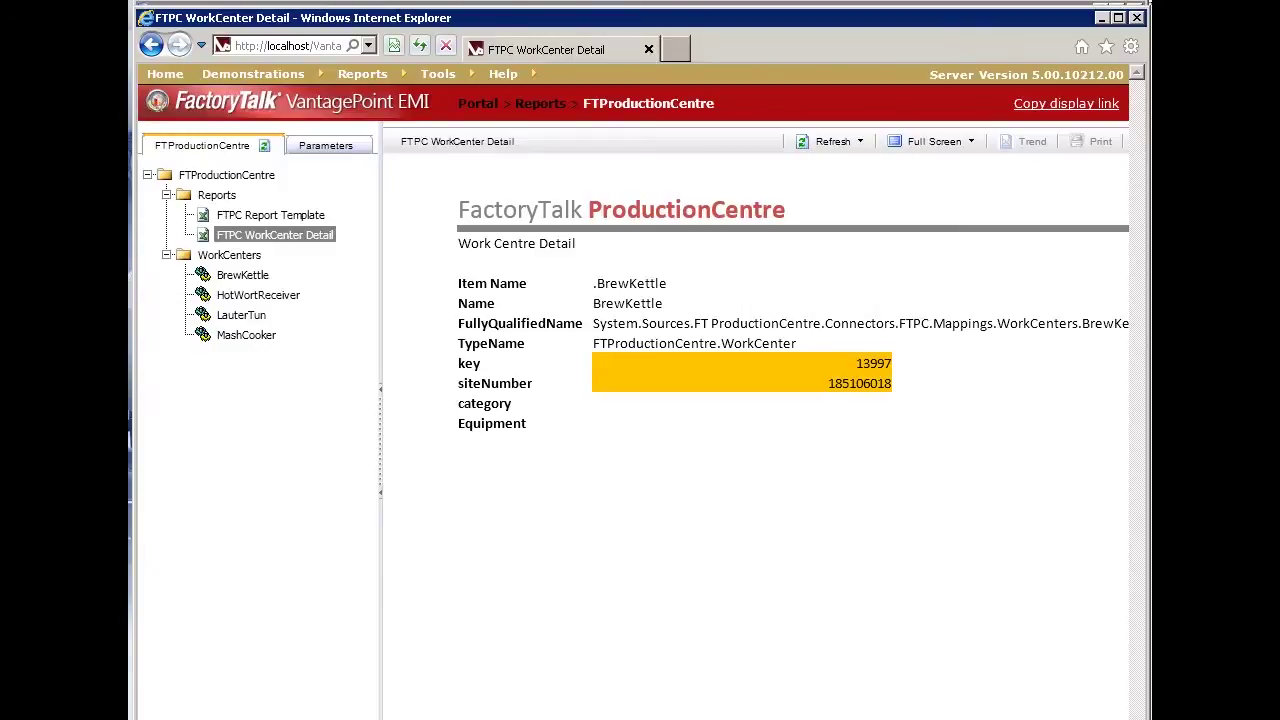
- Switch to Excel and open the FTPC Report Template from the FTProductionCentre Reports folder
key("alt+Tab")
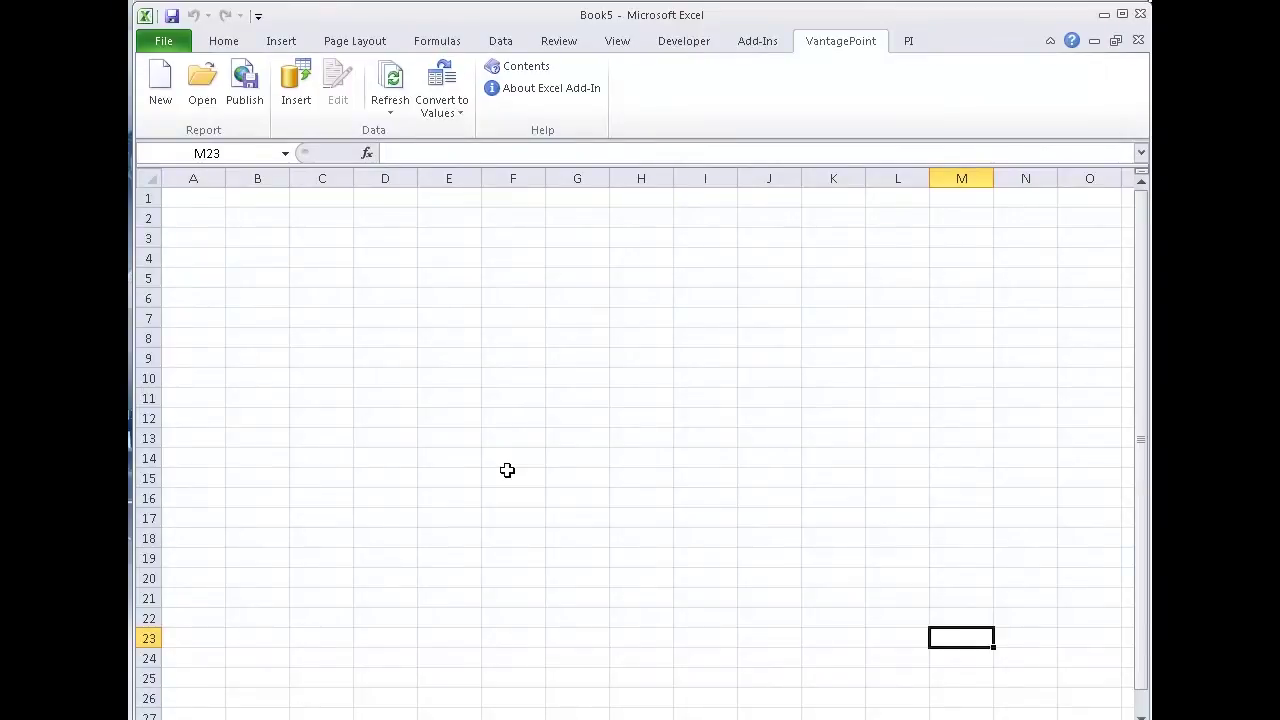
left_click(203, 87)
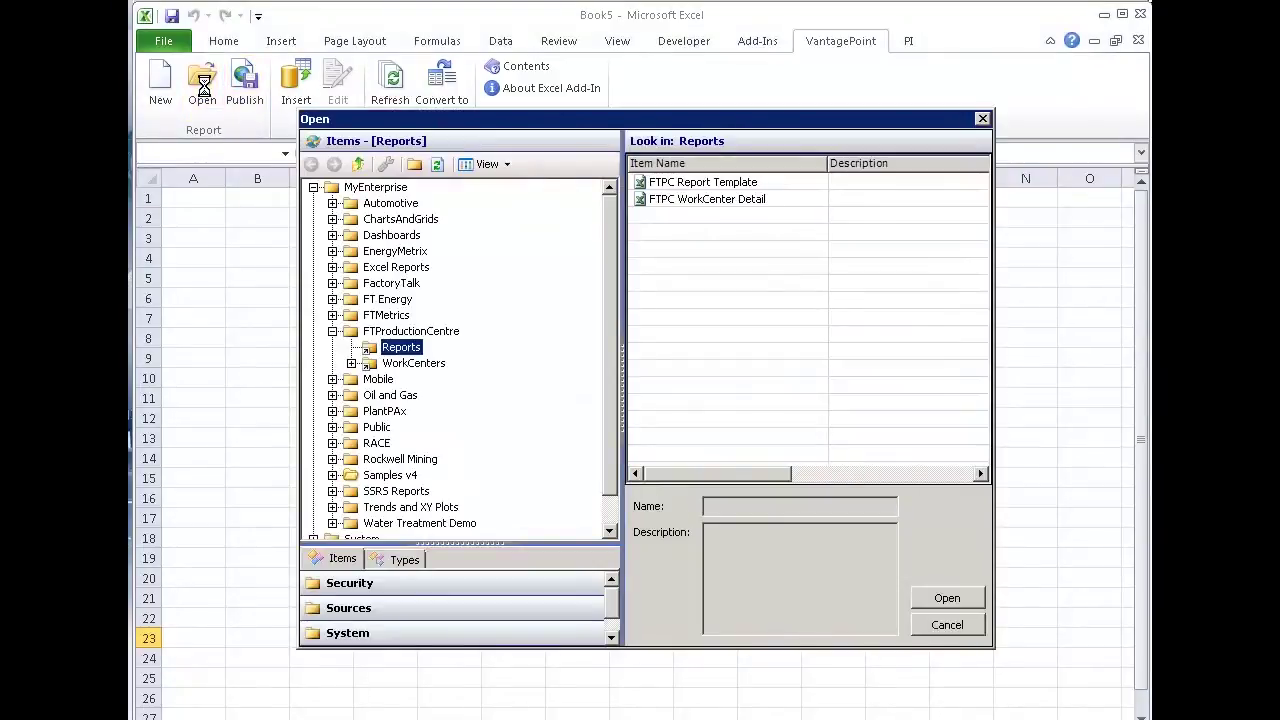
left_click(690, 185)
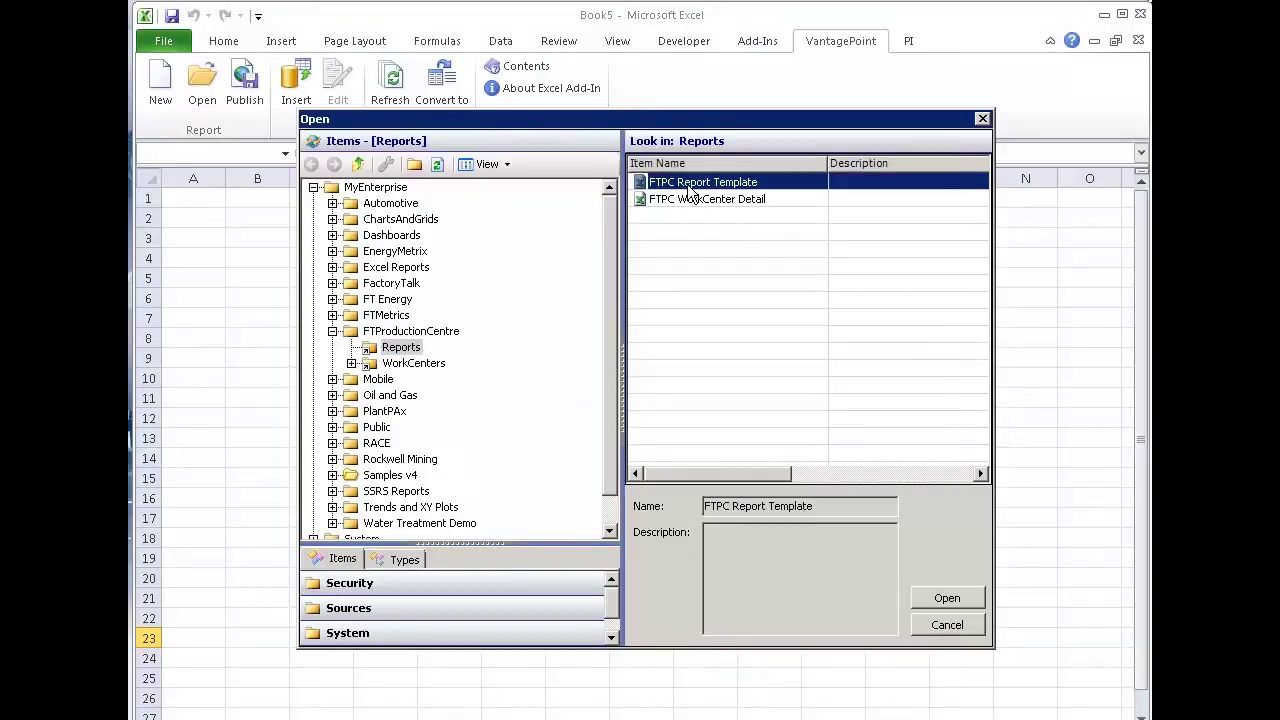
left_click(945, 598)
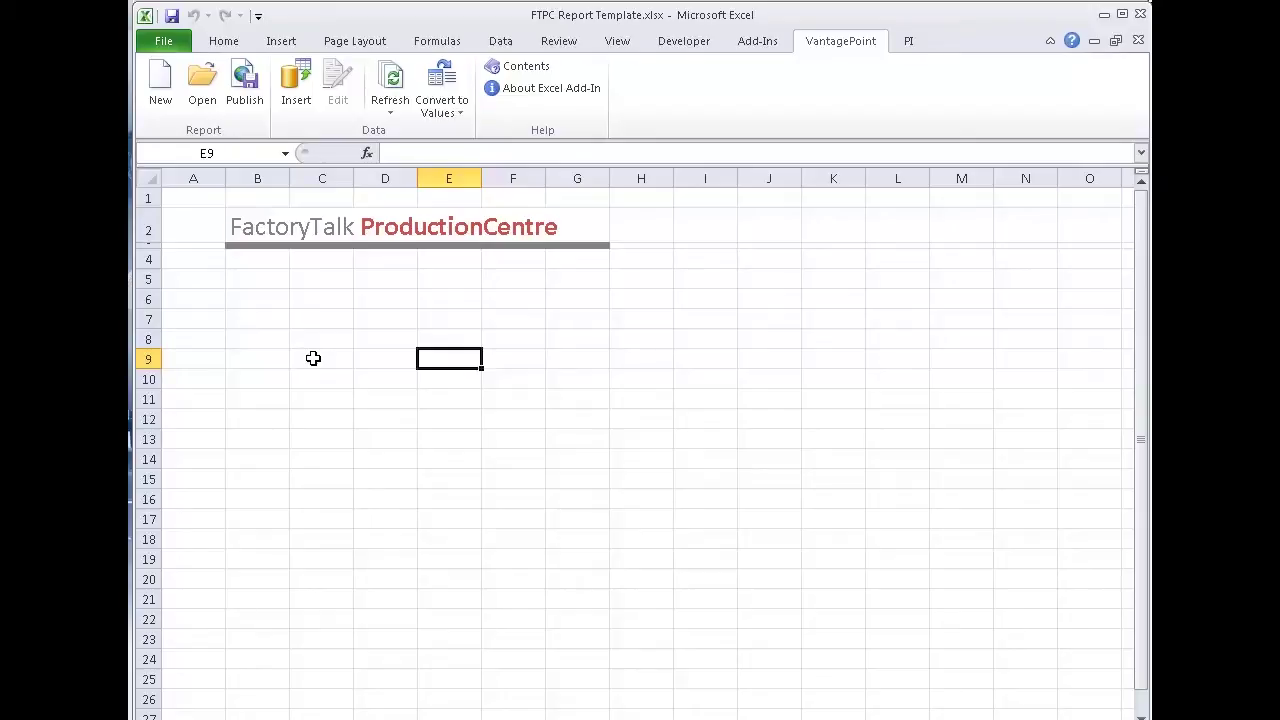
- Enter the report subtitle "Production Line List" in cell B4
left_click(257, 258)
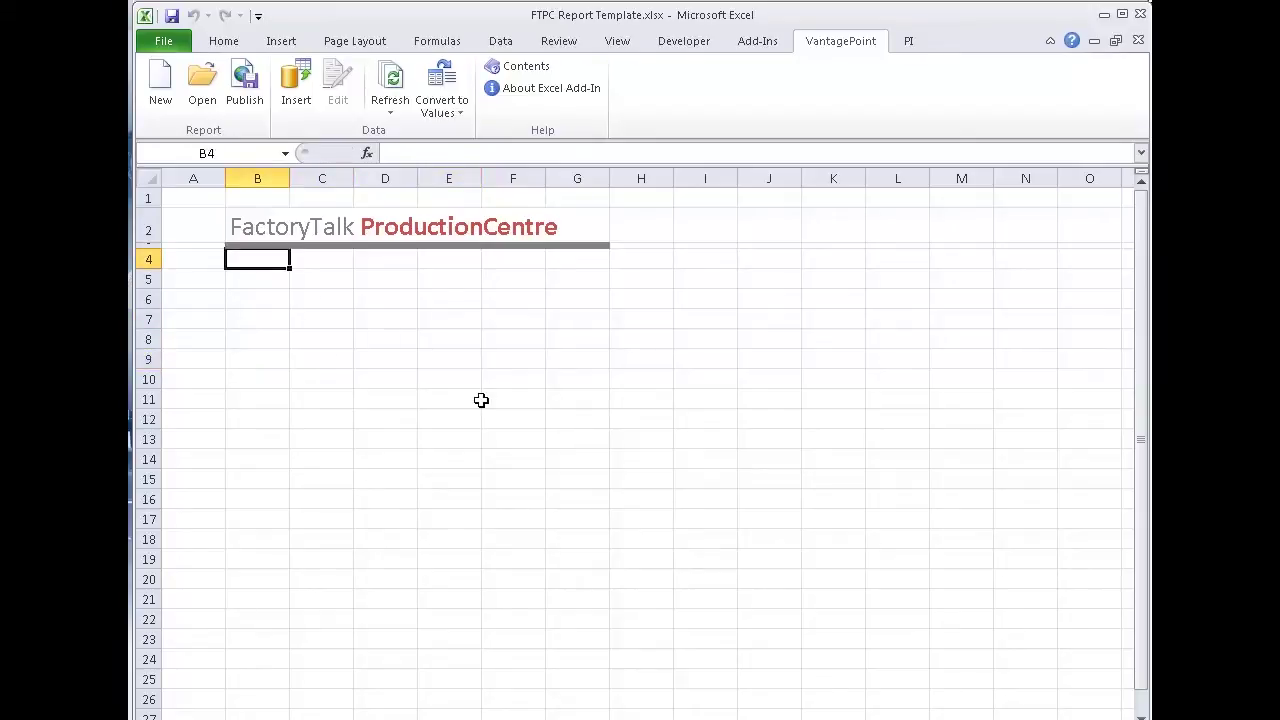
type("production")
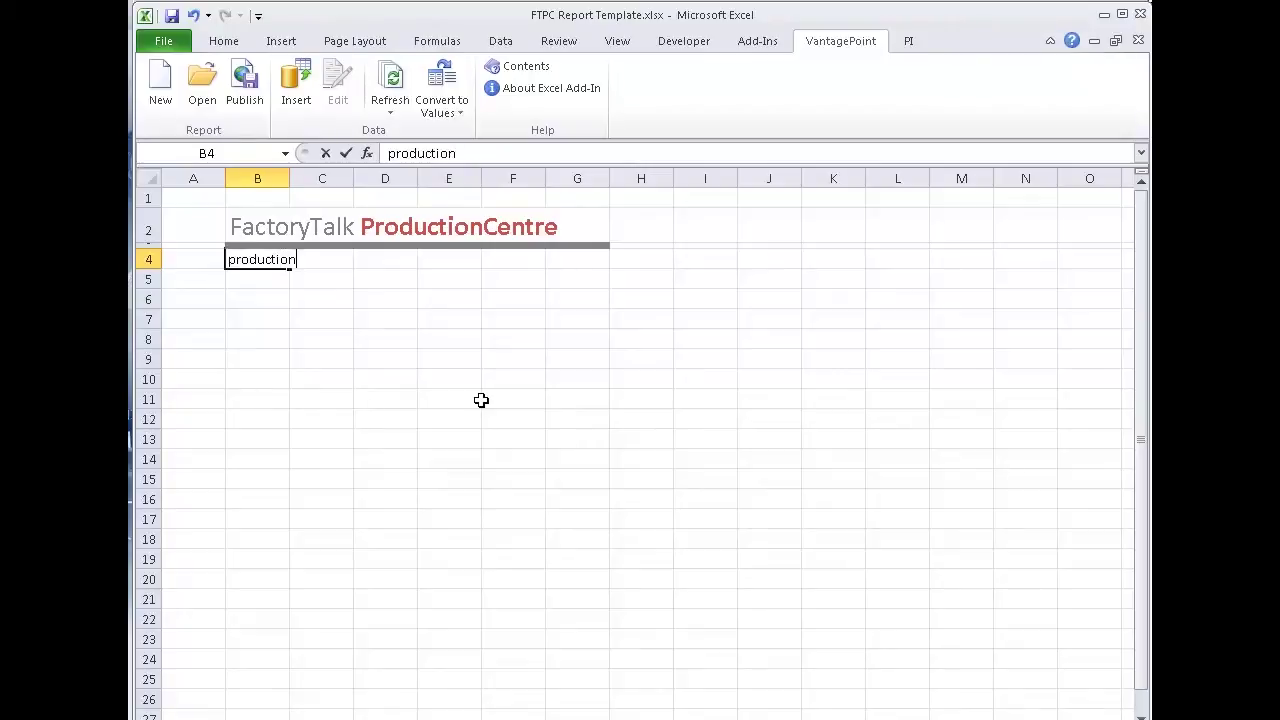
key("Left")
key("Right")
key("F2")
key("Home")
key("Delete")
type("Production Line List")
key("Return")
- Set up a Database Query insertion at cell B7 using the ProductionLines query stored in the model under the FTPC connector
key("Down")
key("Down")
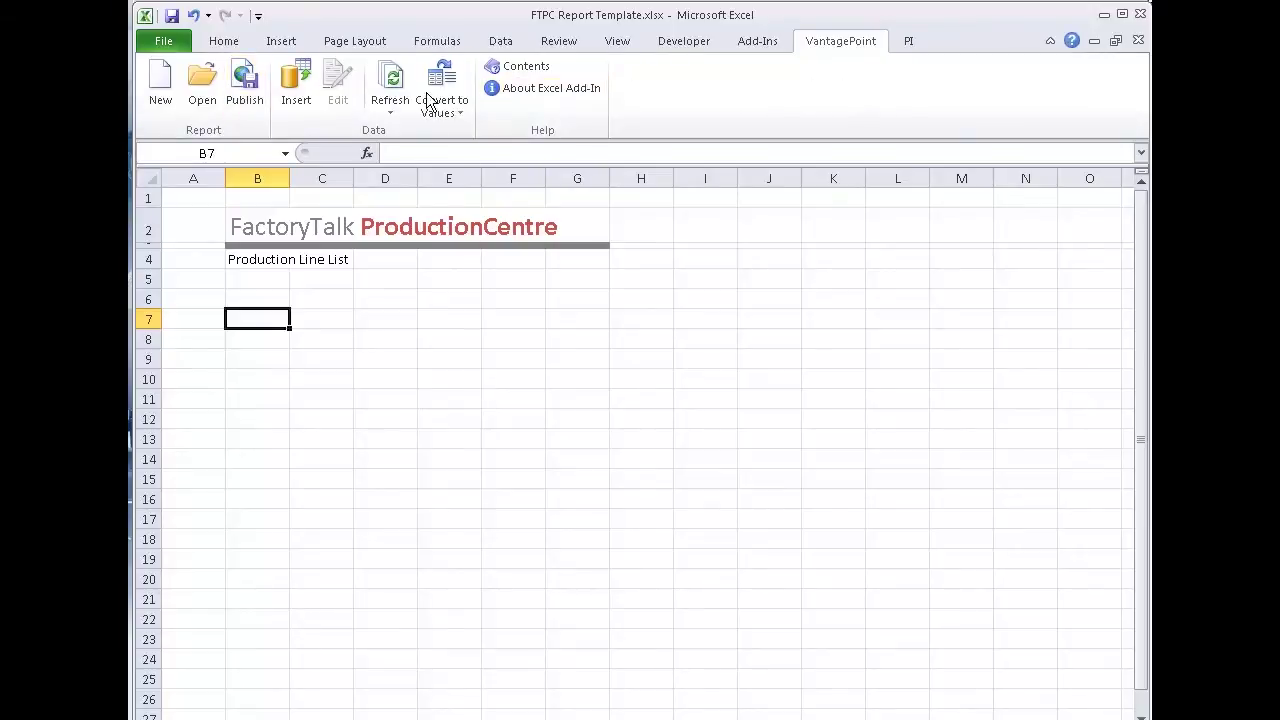
left_click(297, 95)
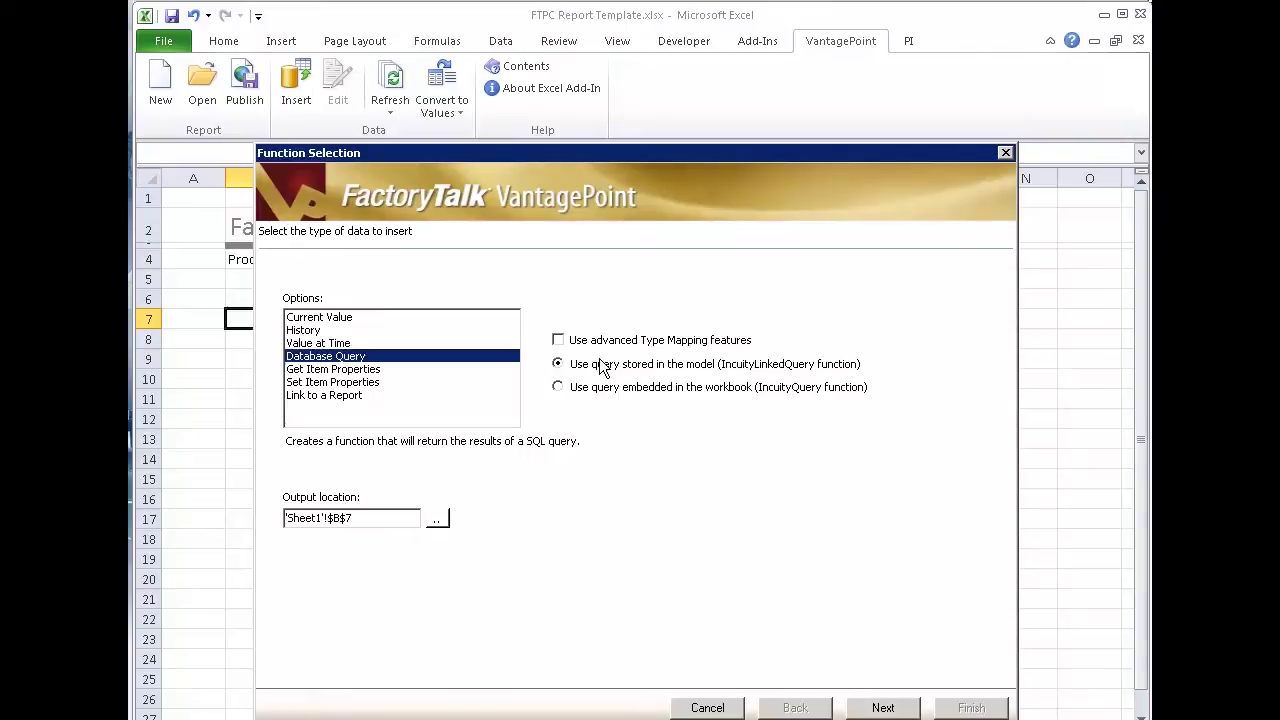
left_click(884, 705)
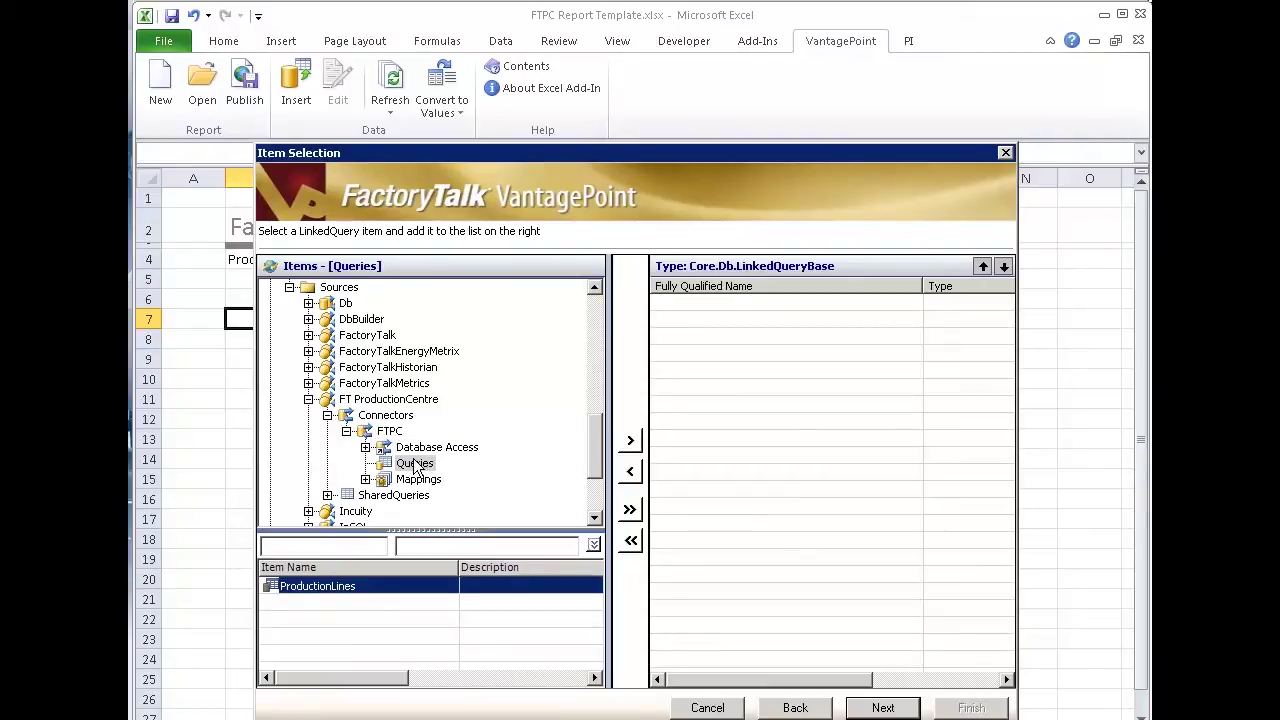
left_click(346, 431)
left_click(346, 431)
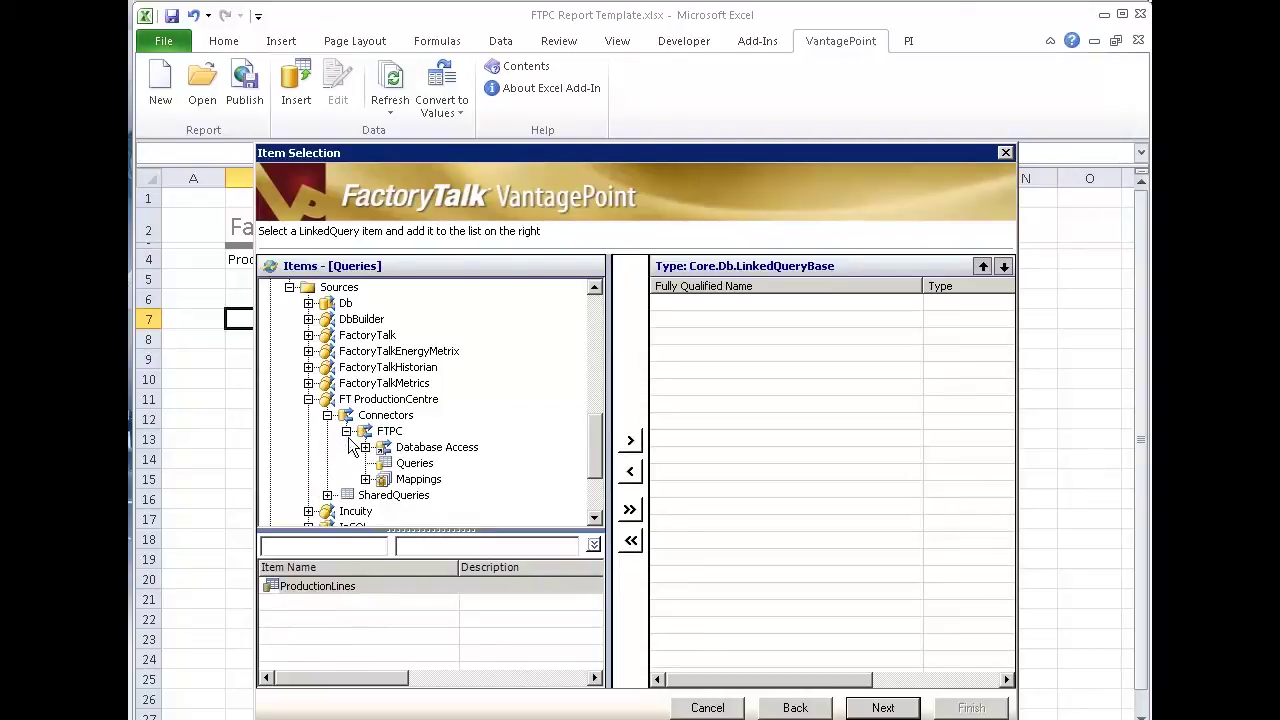
left_click(416, 465)
left_click(312, 588)
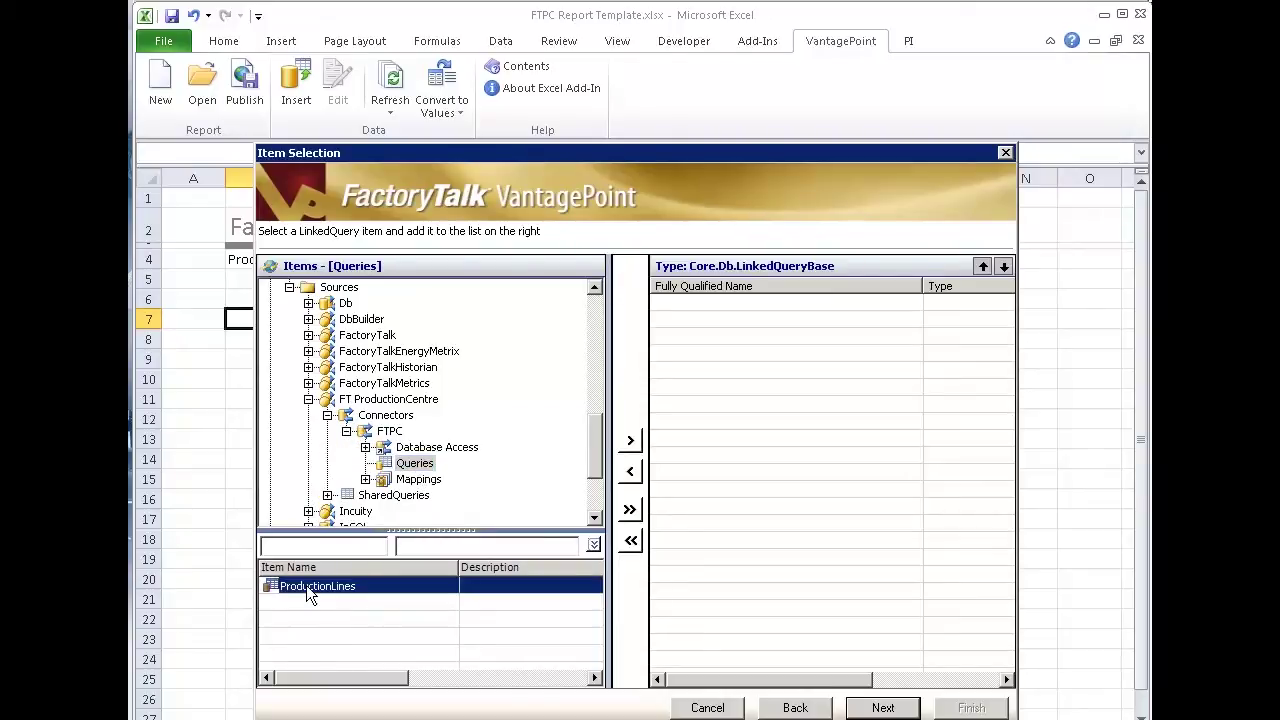
left_click(631, 445)
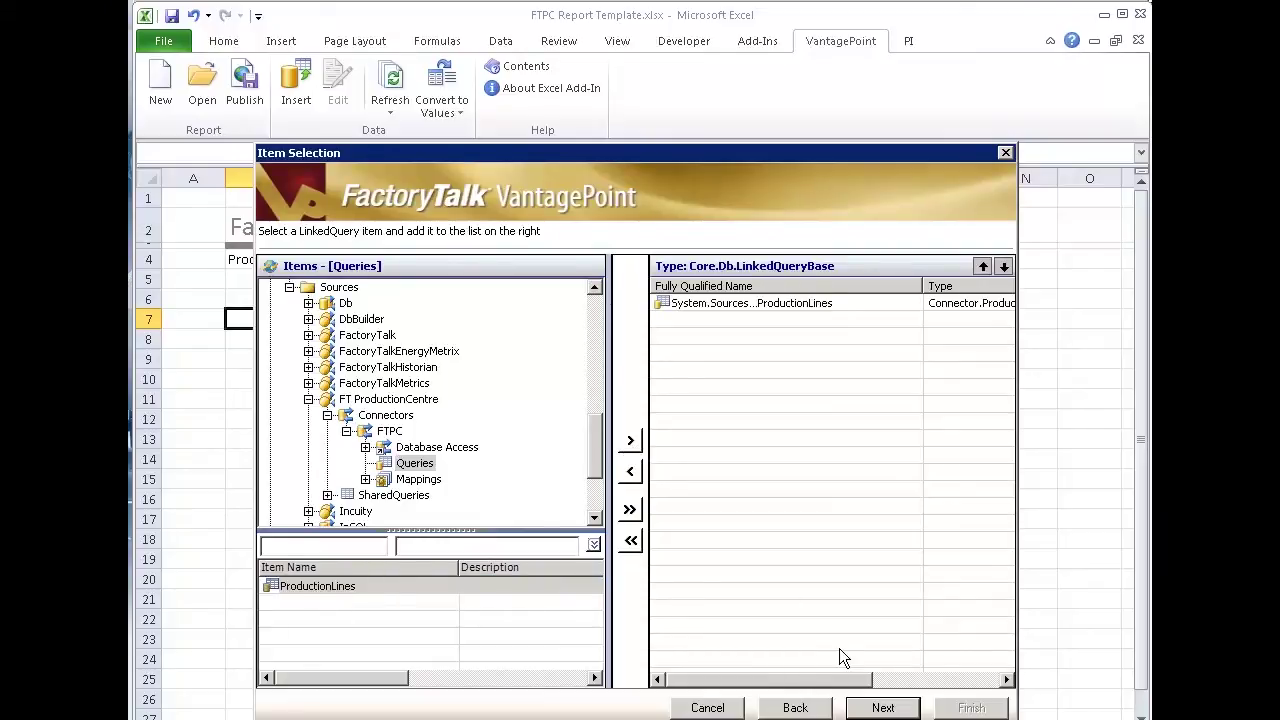
left_click(883, 708)
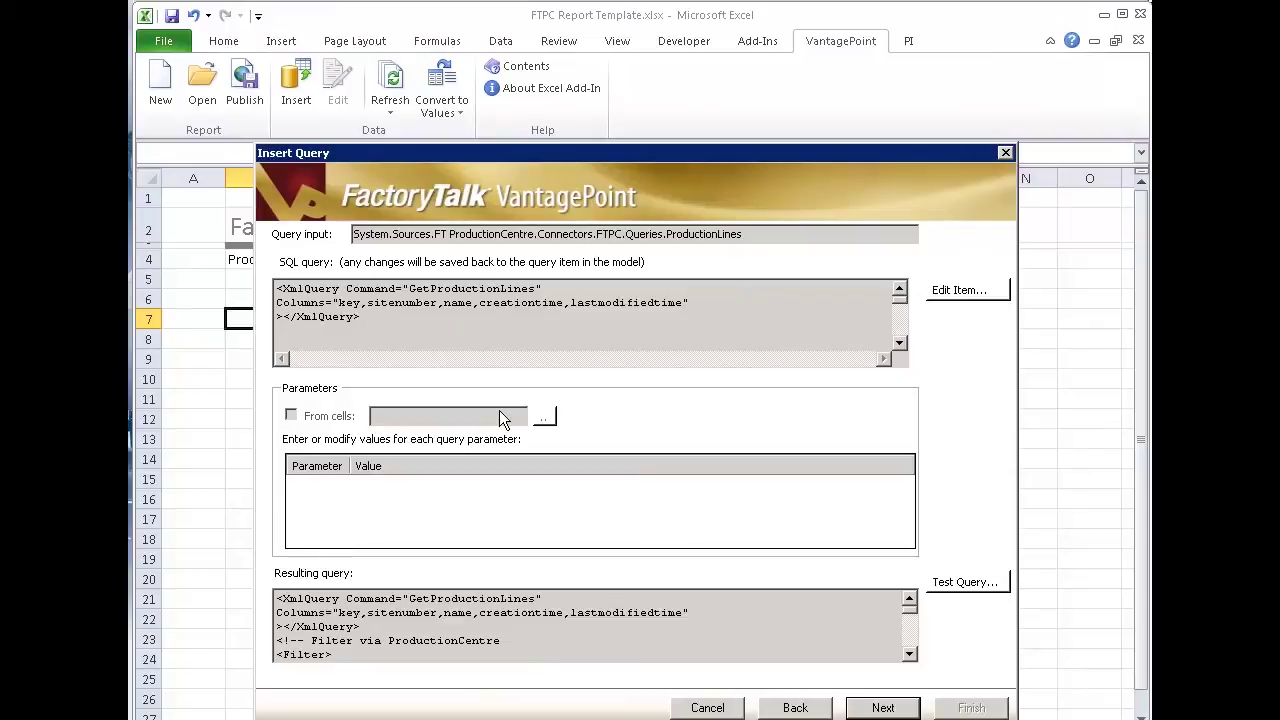
- Test the ProductionLines query and finish inserting it as a function with the default formatting and output options
left_click(955, 589)
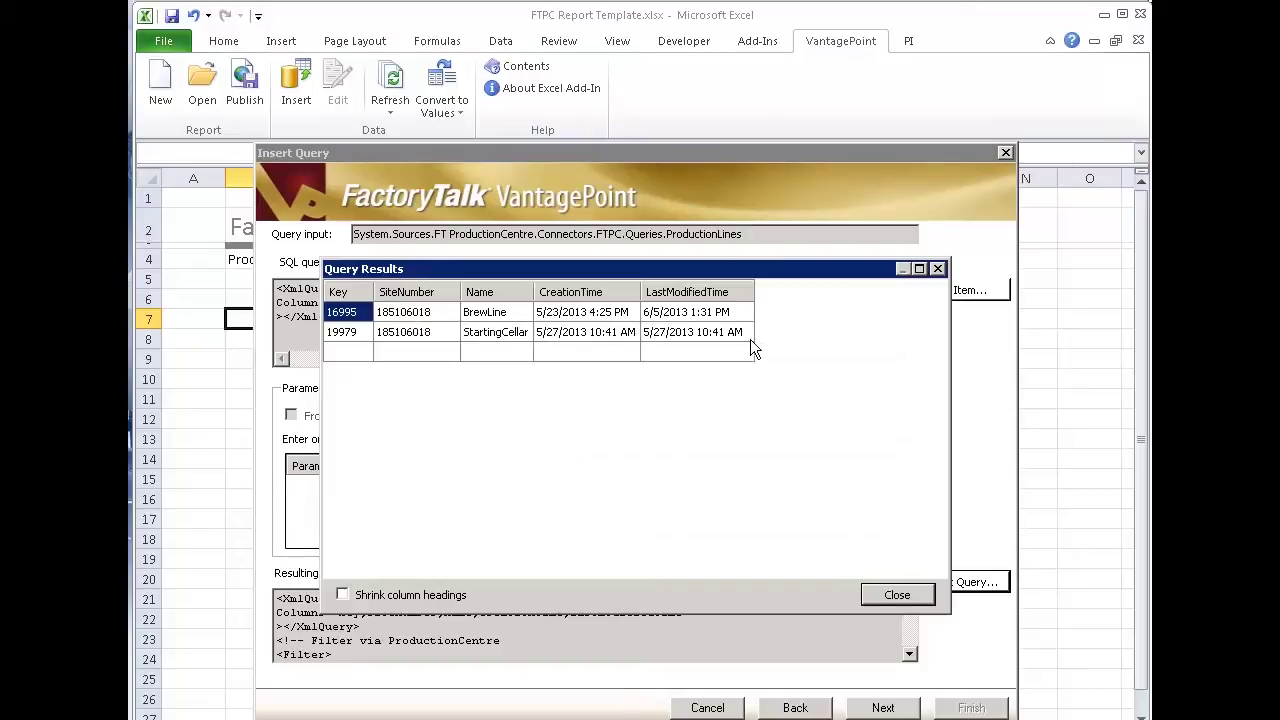
left_click(895, 594)
left_click(882, 707)
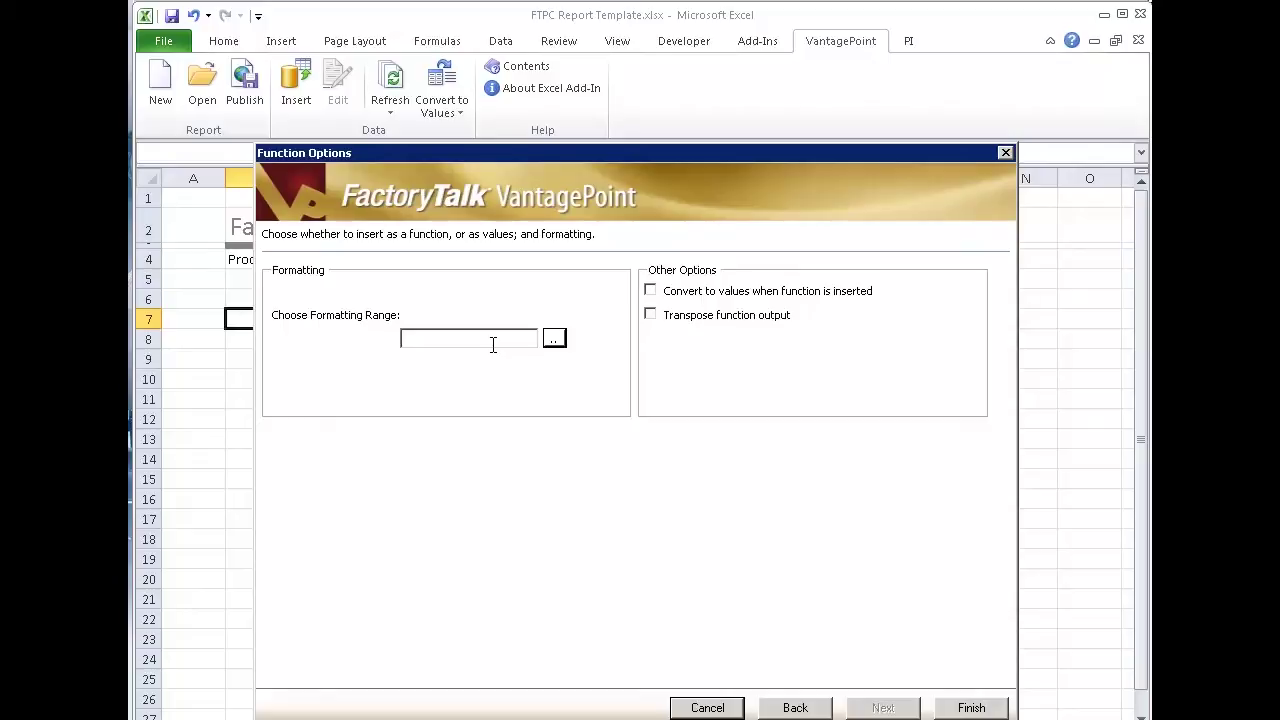
left_click(971, 708)
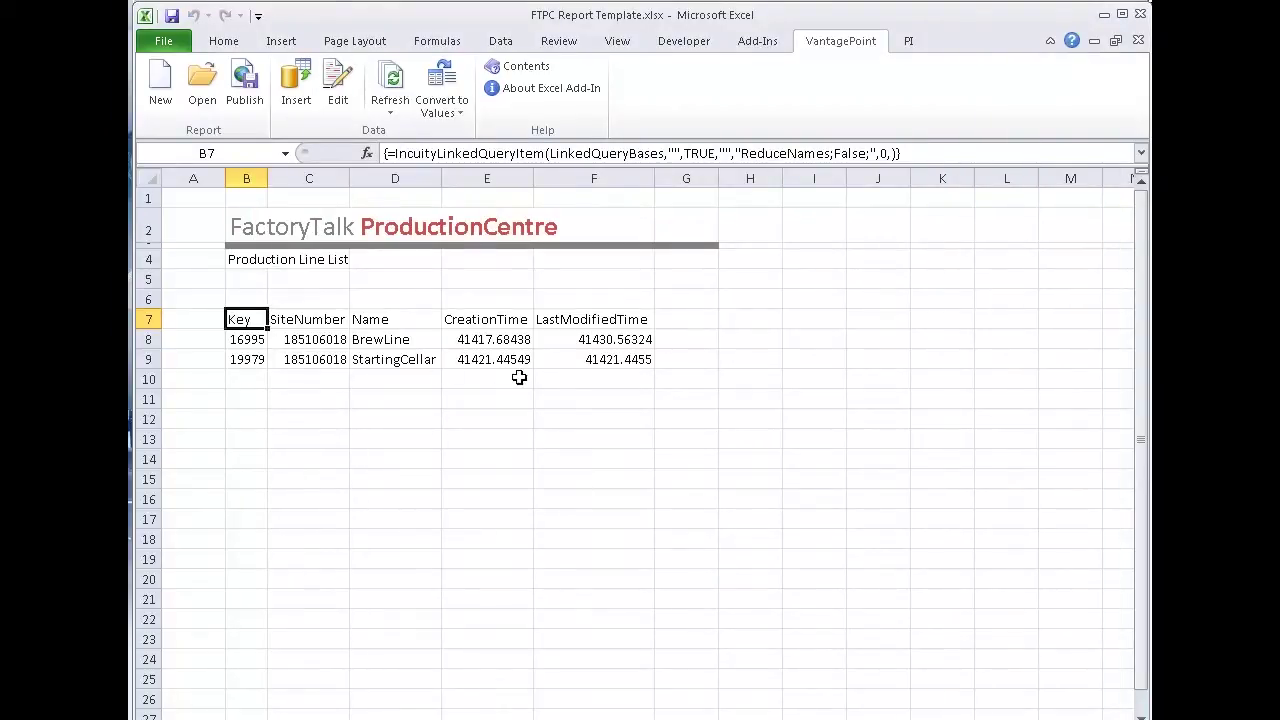
- Make the query's column headings in B7:F7 bold and centered
left_click_drag(243, 319, 623, 322)
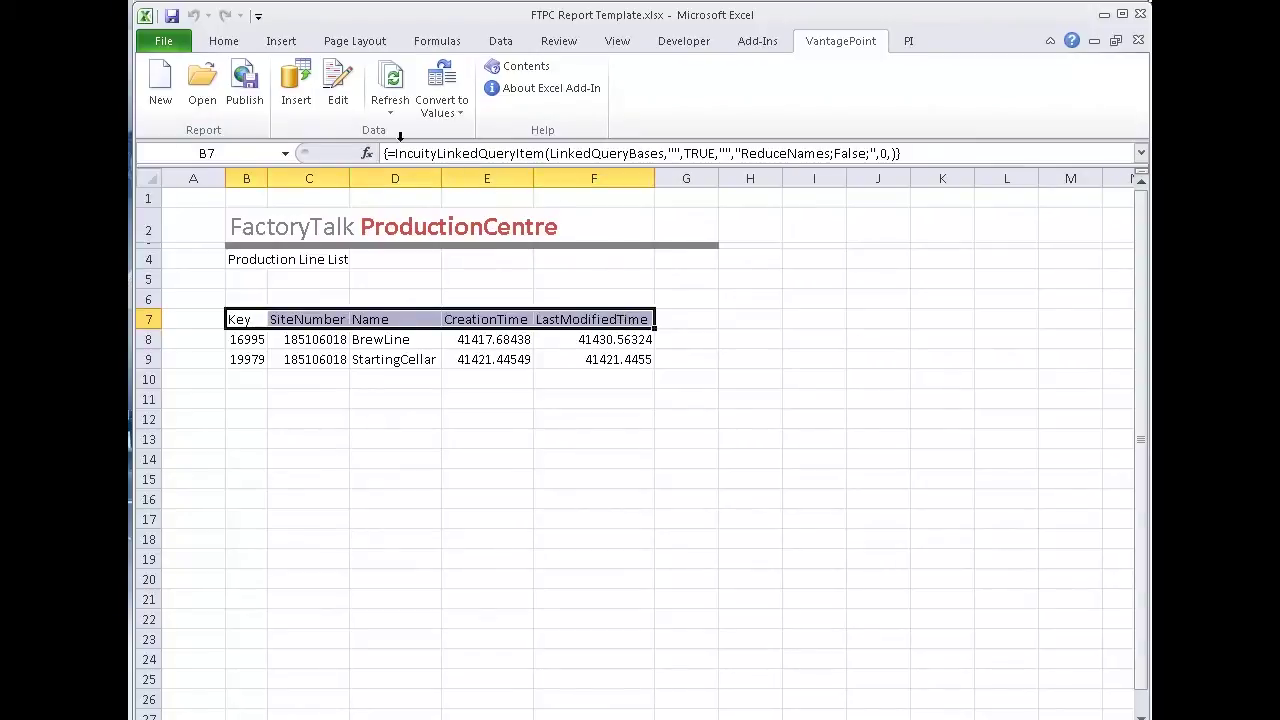
left_click(224, 41)
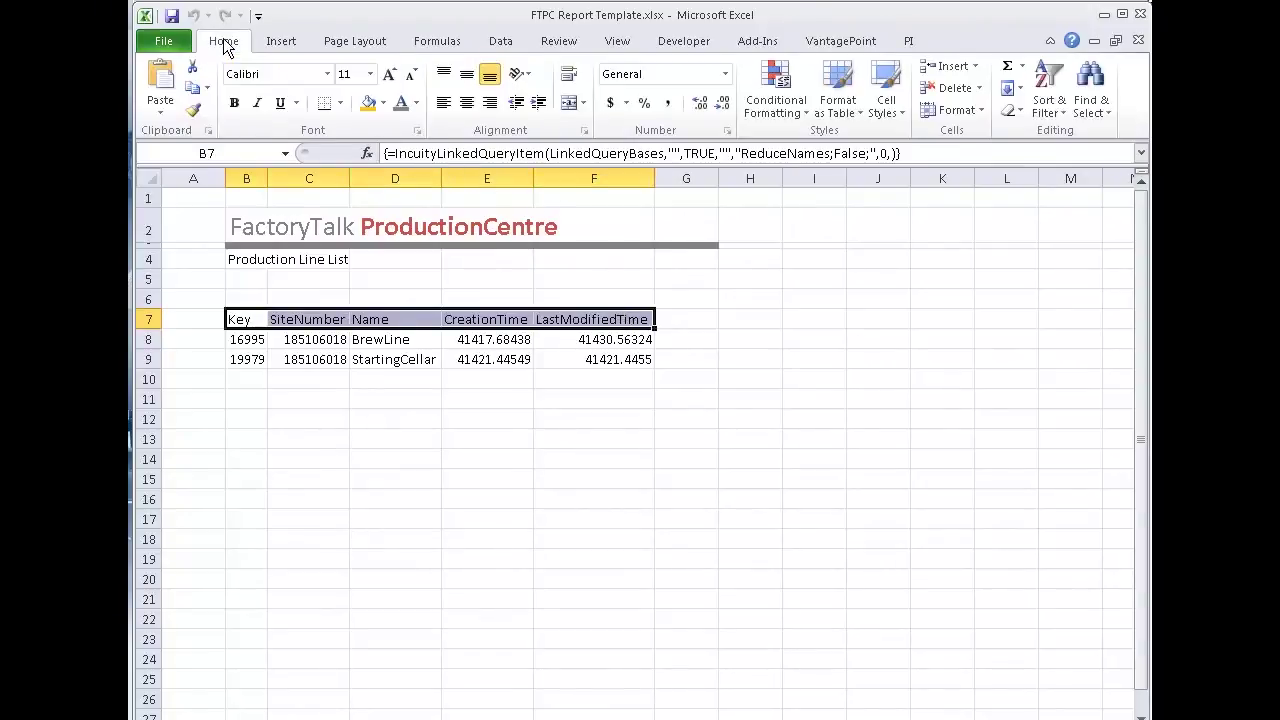
left_click(234, 102)
left_click(466, 102)
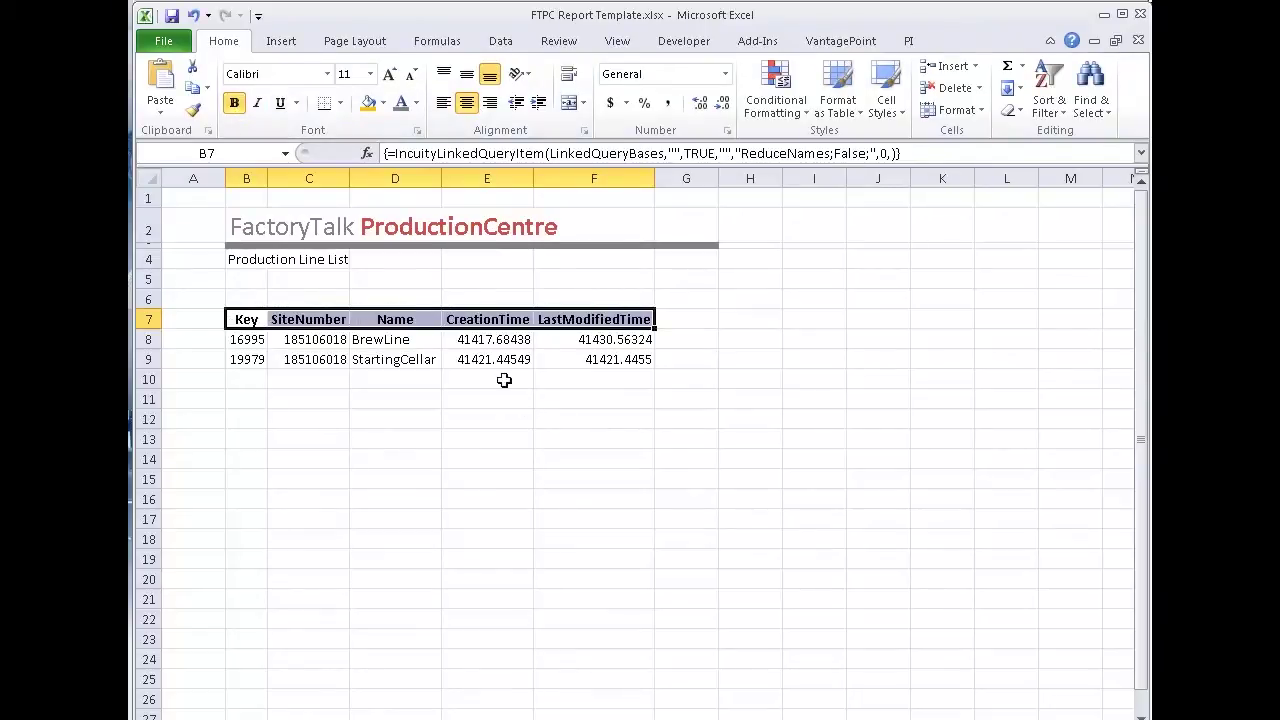
- Format the CreationTime and LastModifiedTime values in E8:F9 as Long Date
left_click_drag(487, 340, 607, 363)
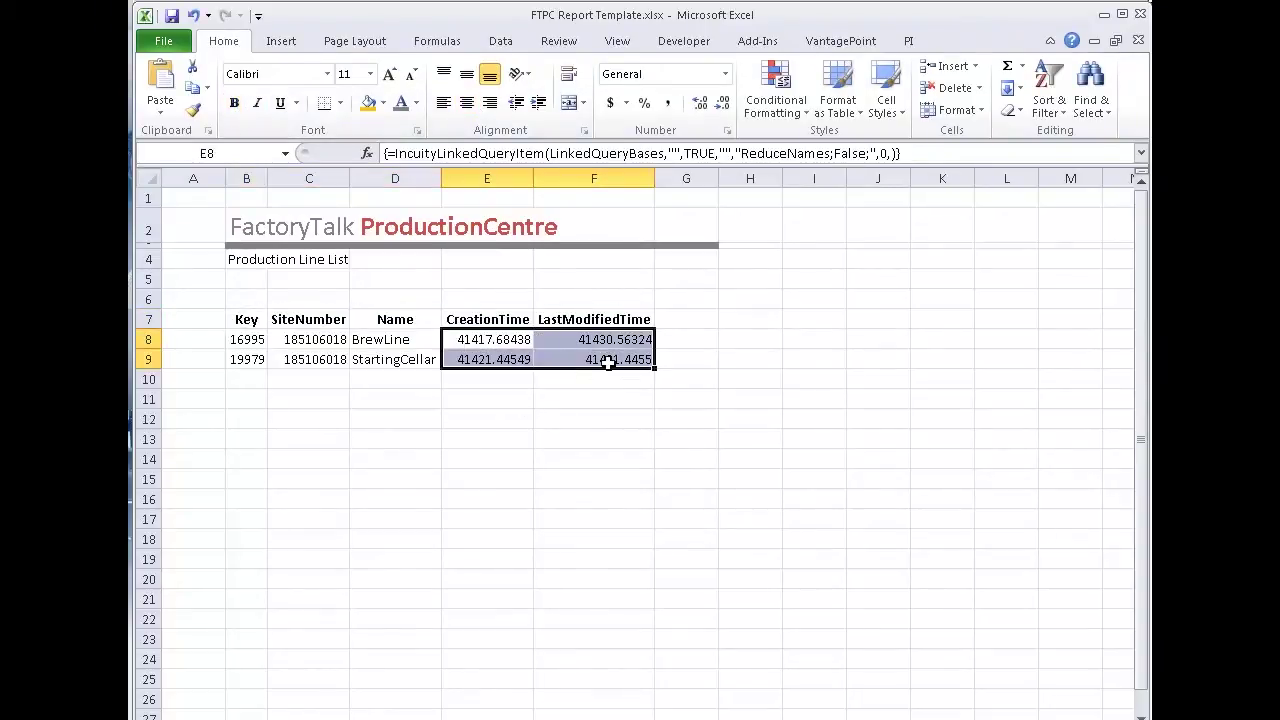
left_click(727, 75)
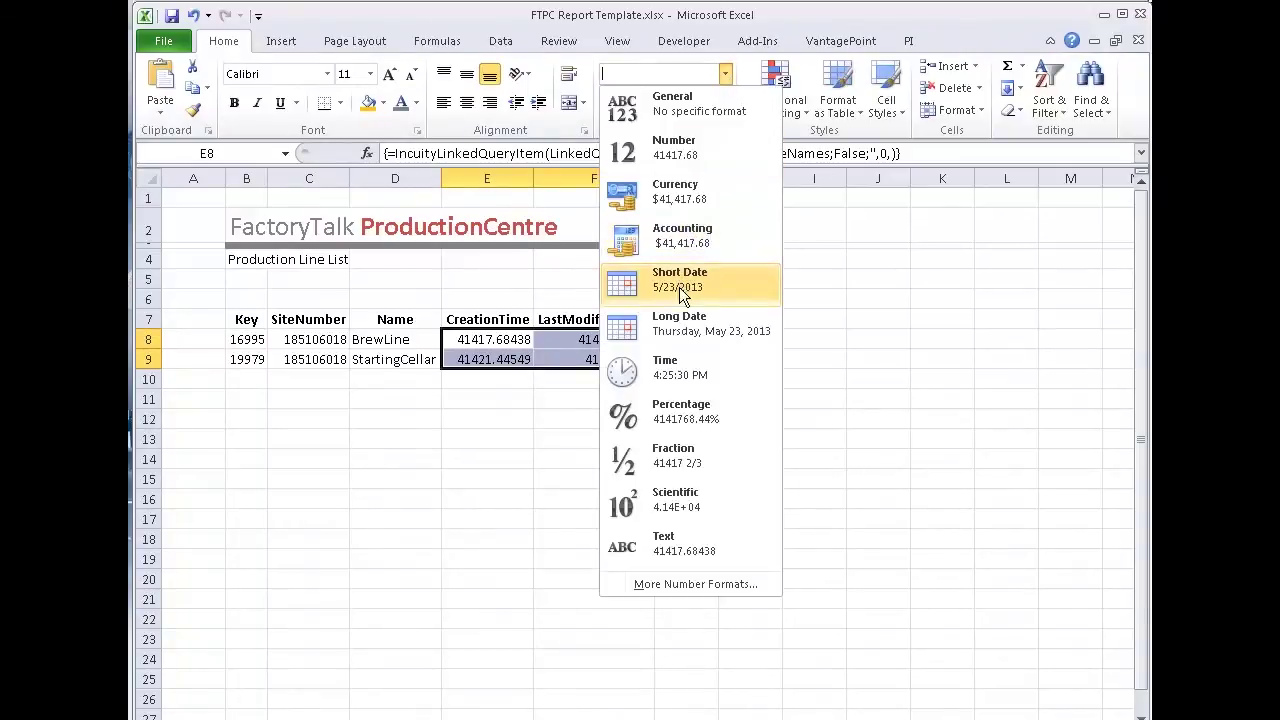
left_click(672, 326)
left_click(648, 524)
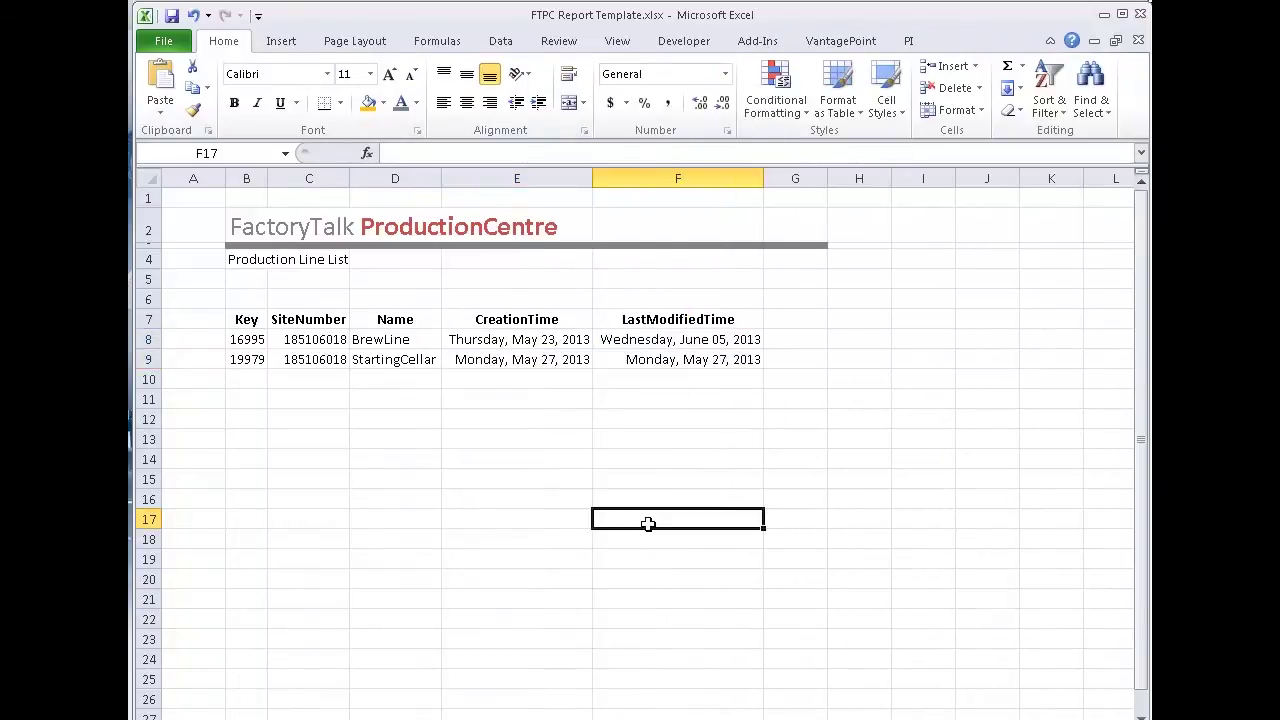
- Edit the inserted ProductionLines query function so it uses B7:F9 on Sheet1 as its formatting range
left_click(326, 342)
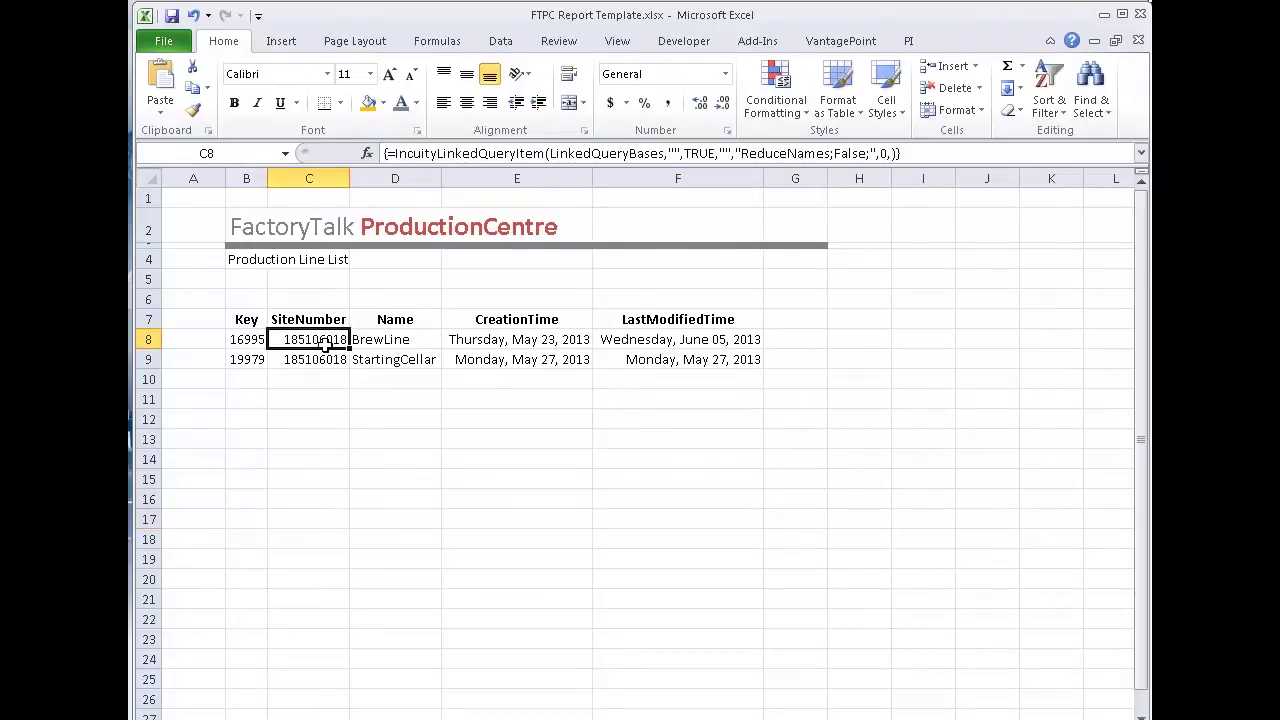
left_click(822, 46)
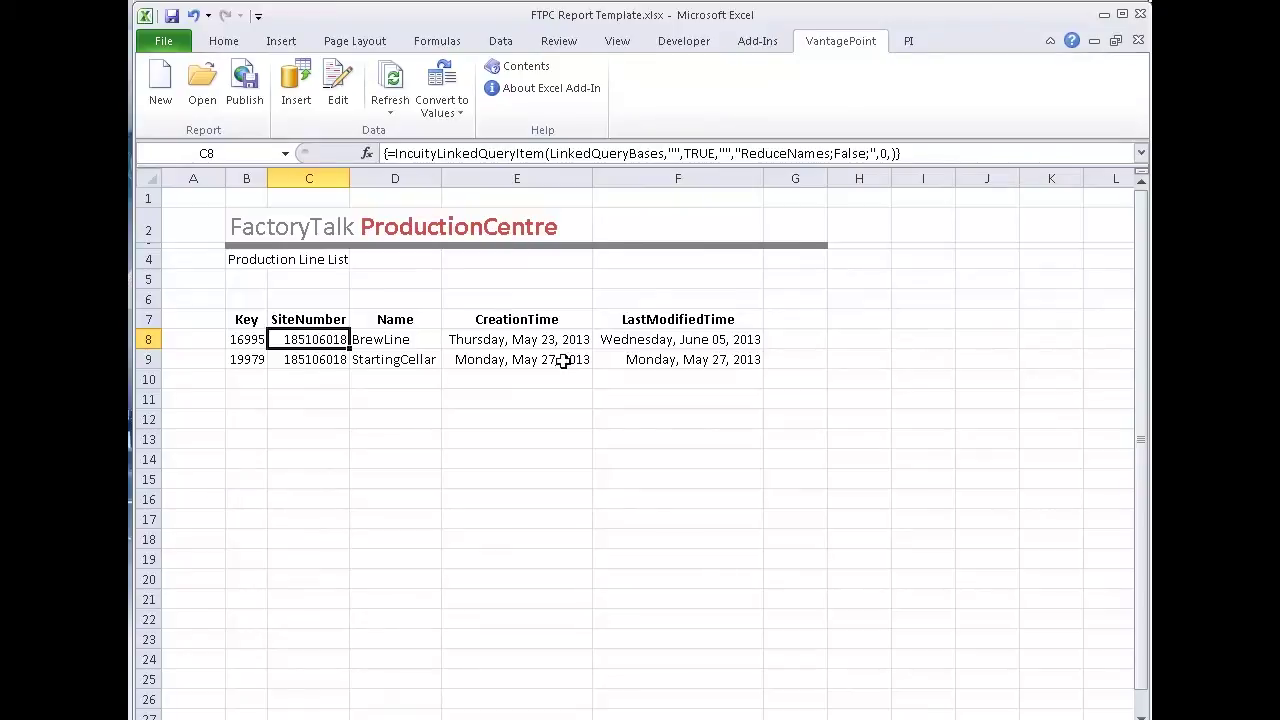
left_click(338, 90)
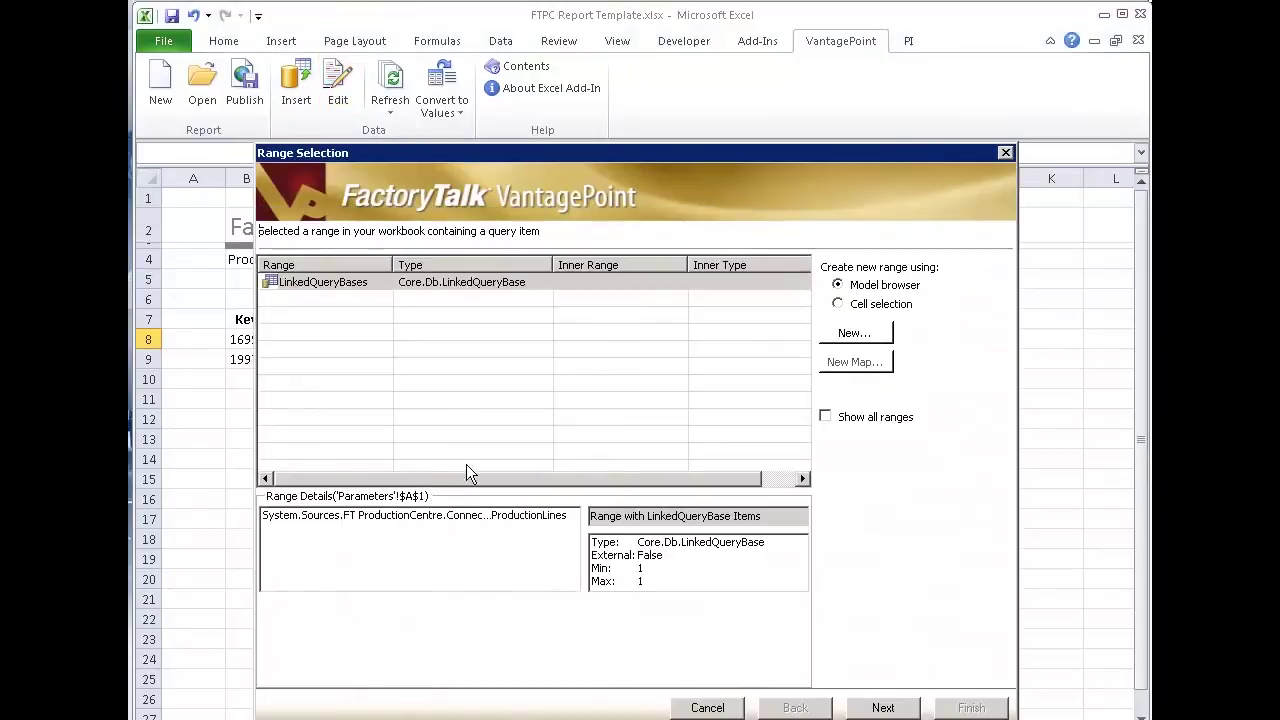
left_click(882, 708)
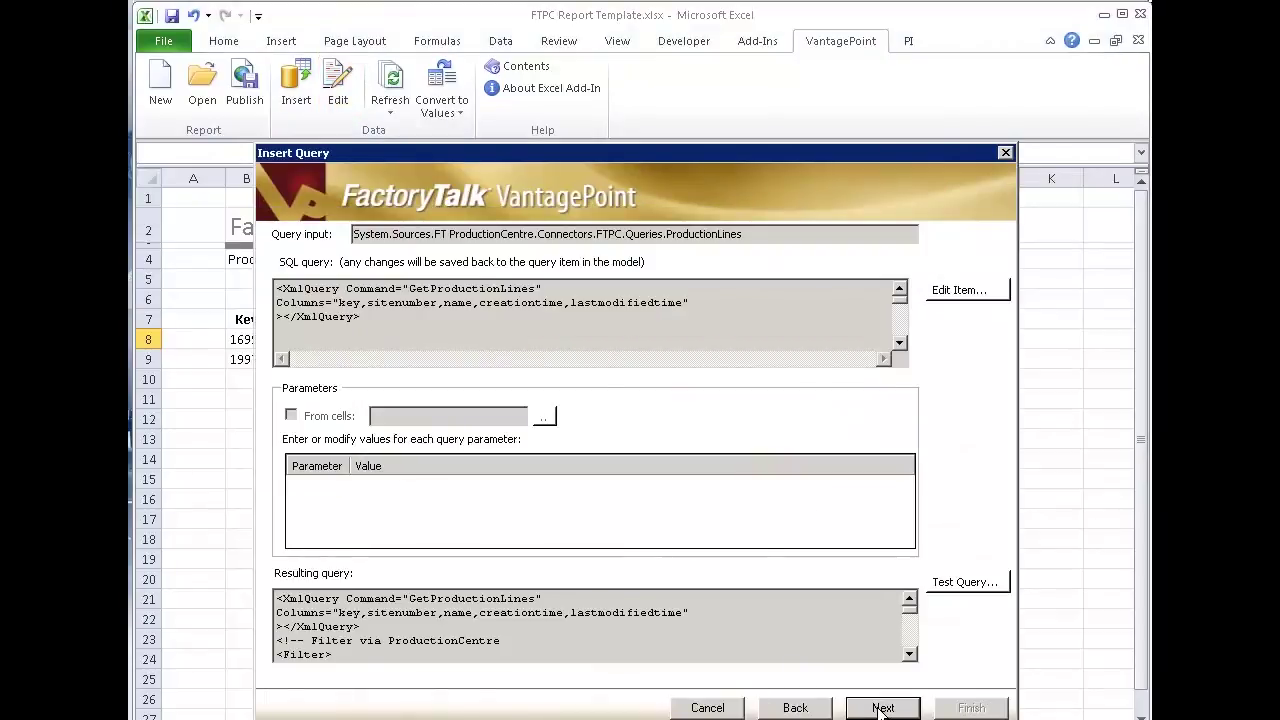
left_click(882, 708)
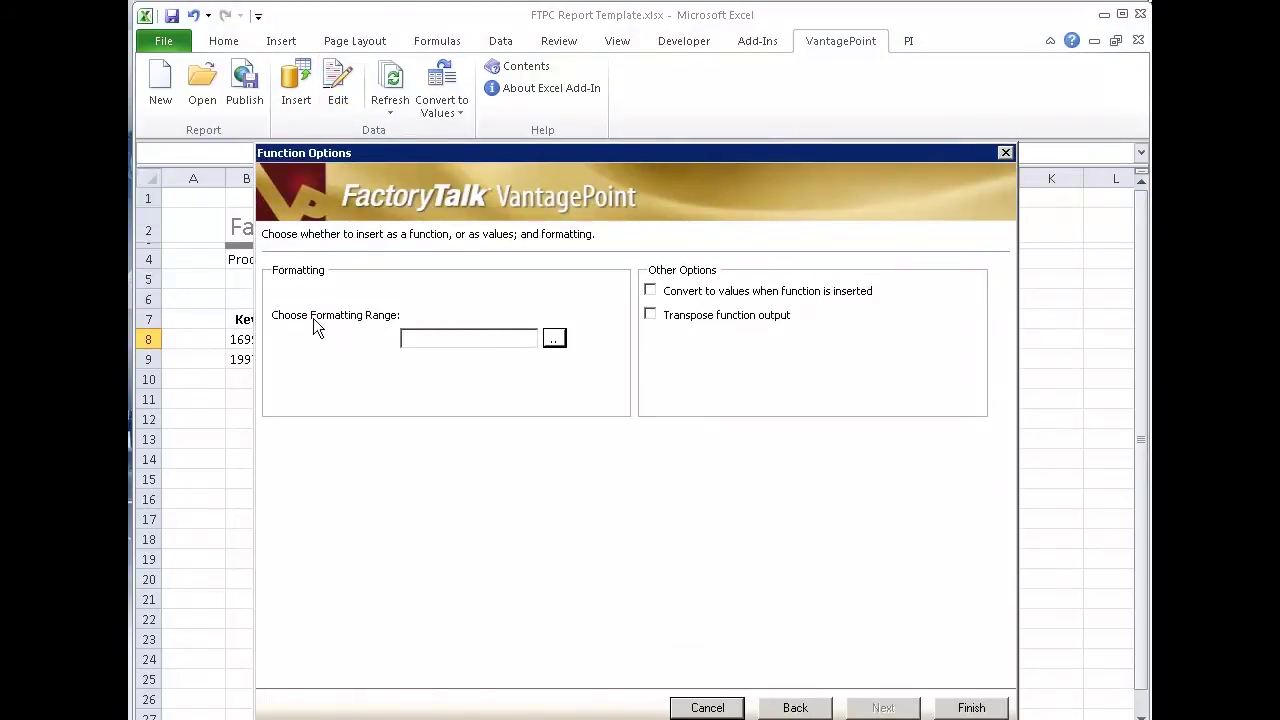
left_click(554, 340)
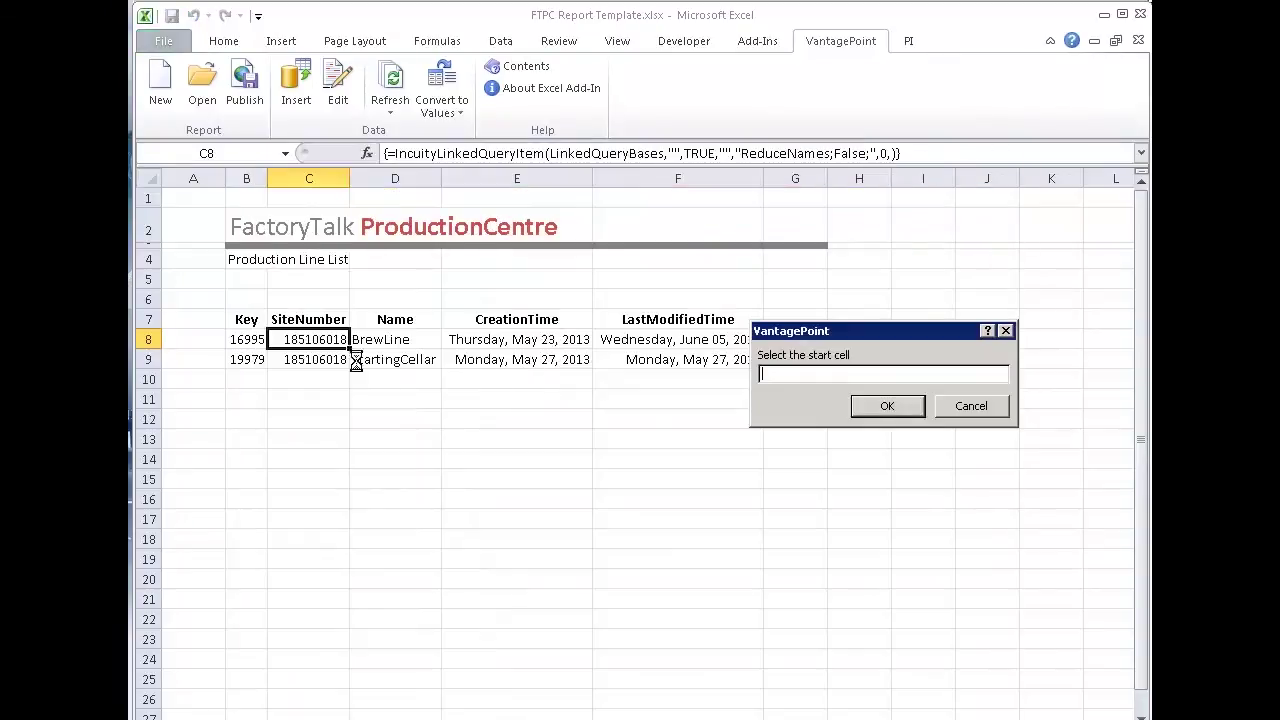
mouse_move(246, 322)
left_mouse_down()
mouse_move(670, 355)
mouse_move(672, 366)
mouse_move(644, 364)
left_mouse_up()
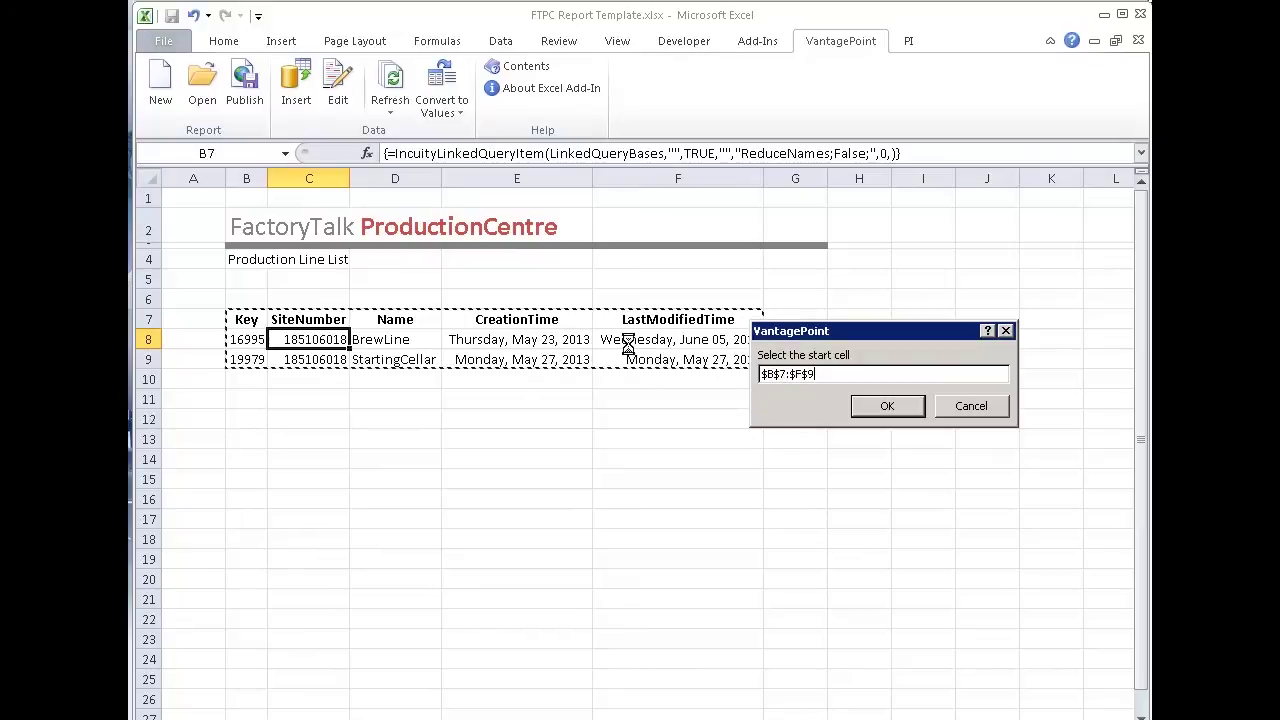
left_click(890, 407)
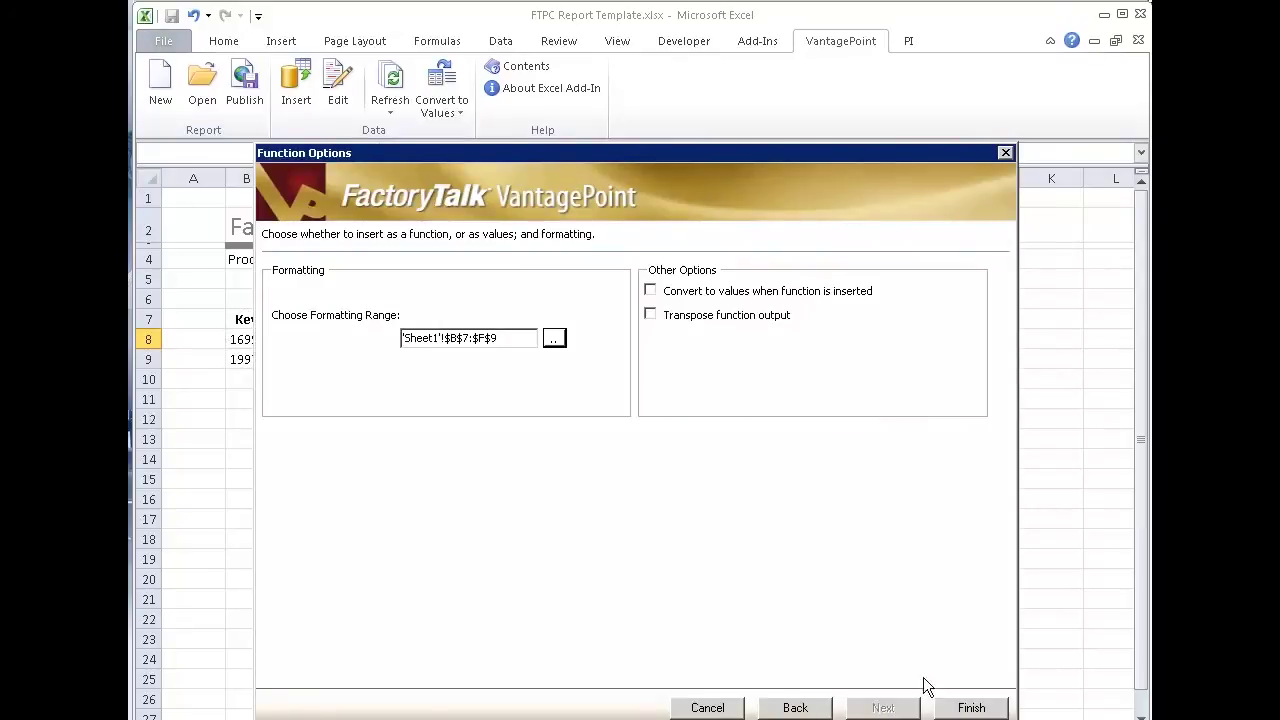
left_click(968, 706)
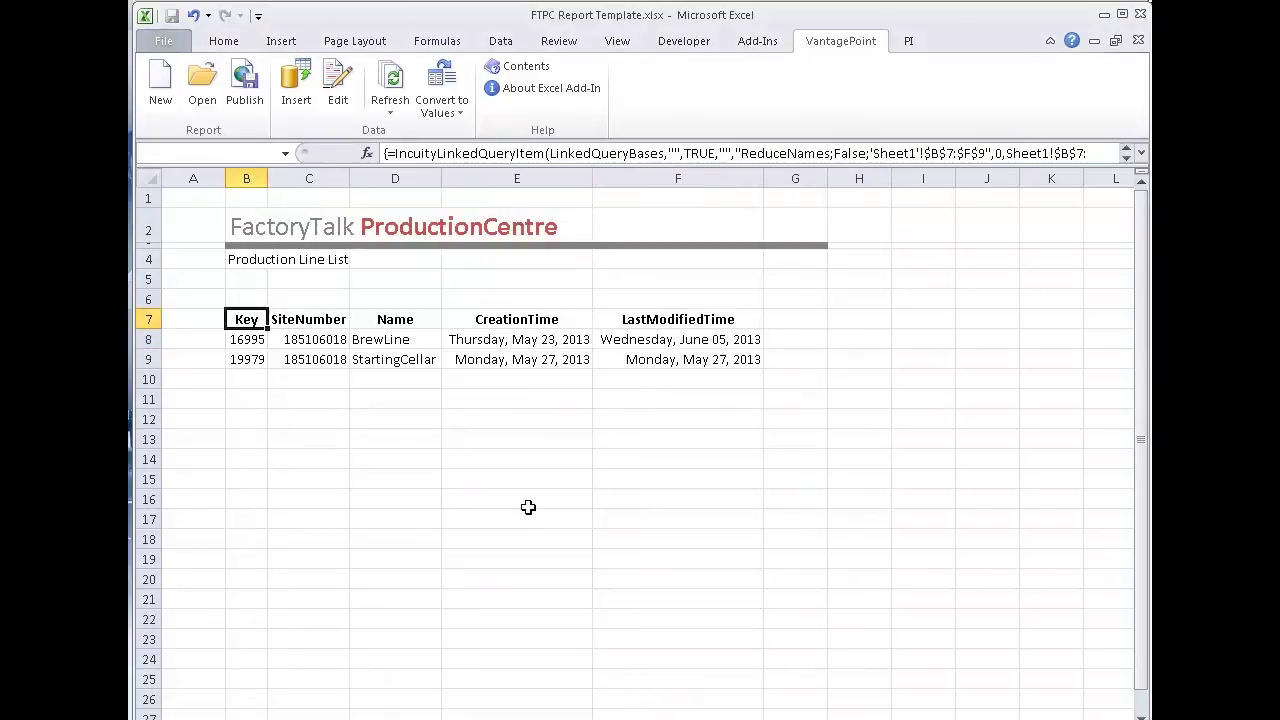
- Hide the gridlines on the Production Line List worksheet
left_click(510, 477)
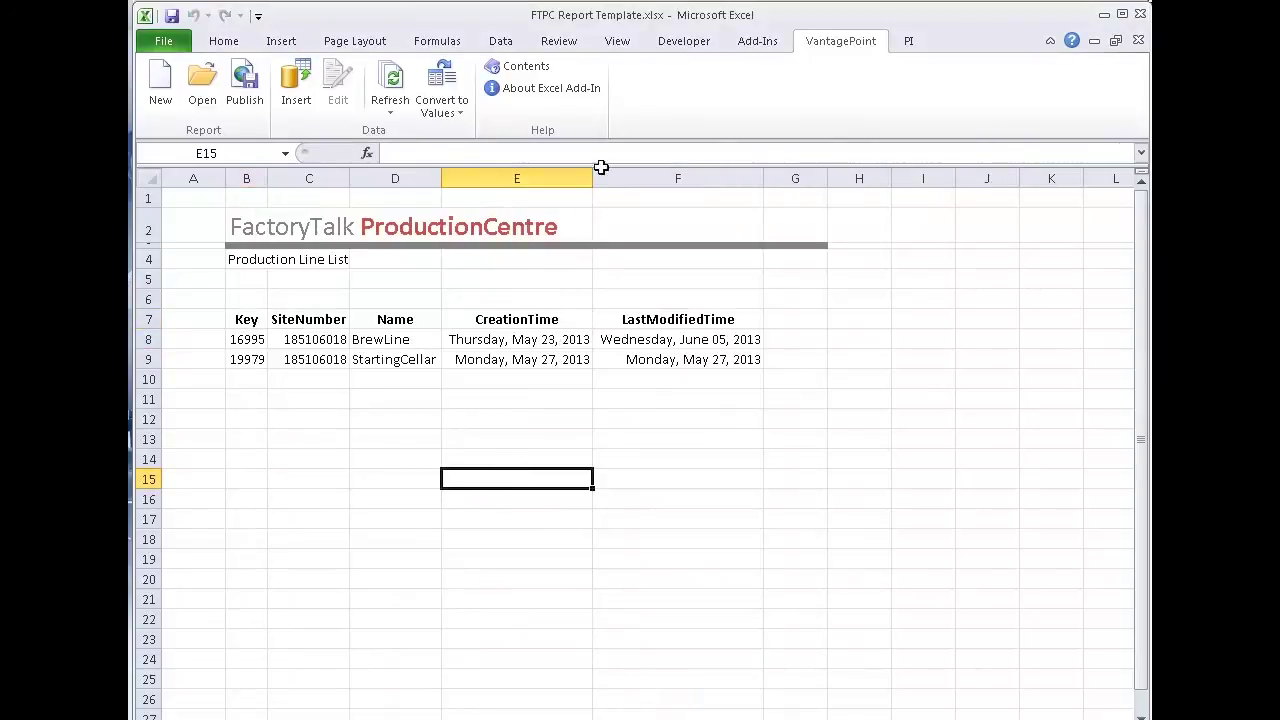
left_click(617, 42)
left_click(370, 103)
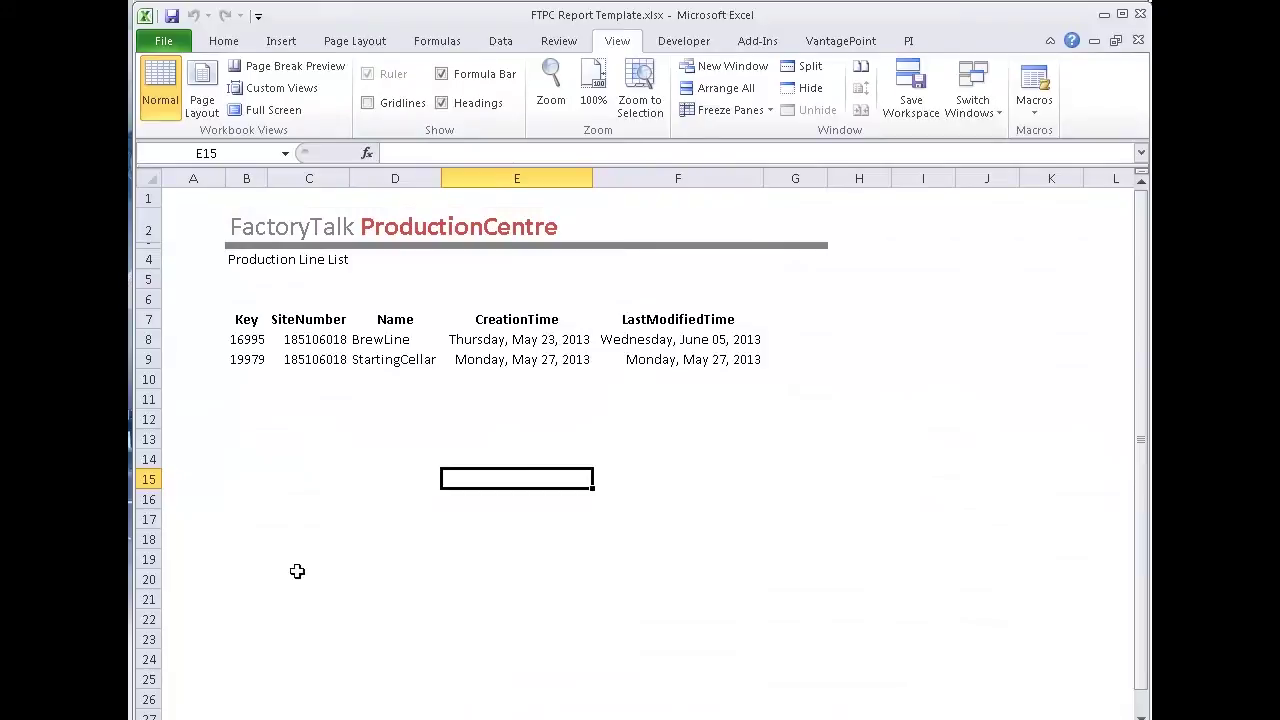
- Begin publishing the workbook to VantagePoint as a report with no parameters
left_click(840, 44)
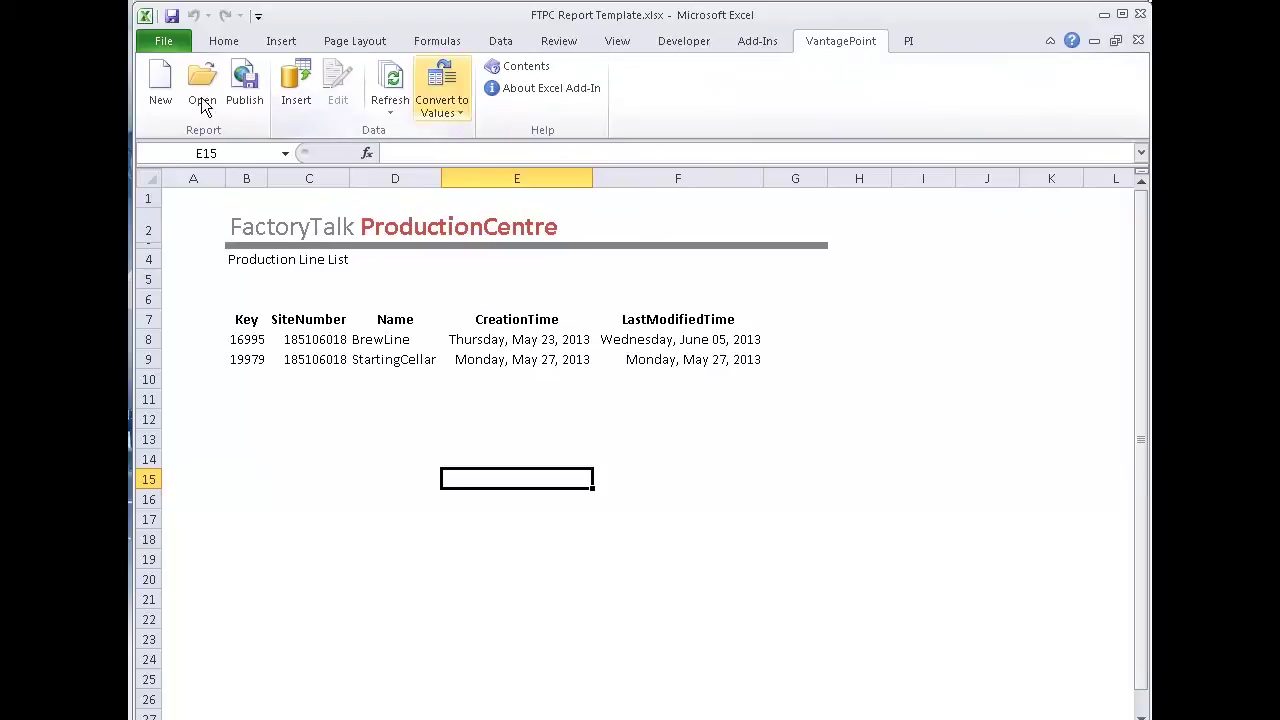
left_click(246, 86)
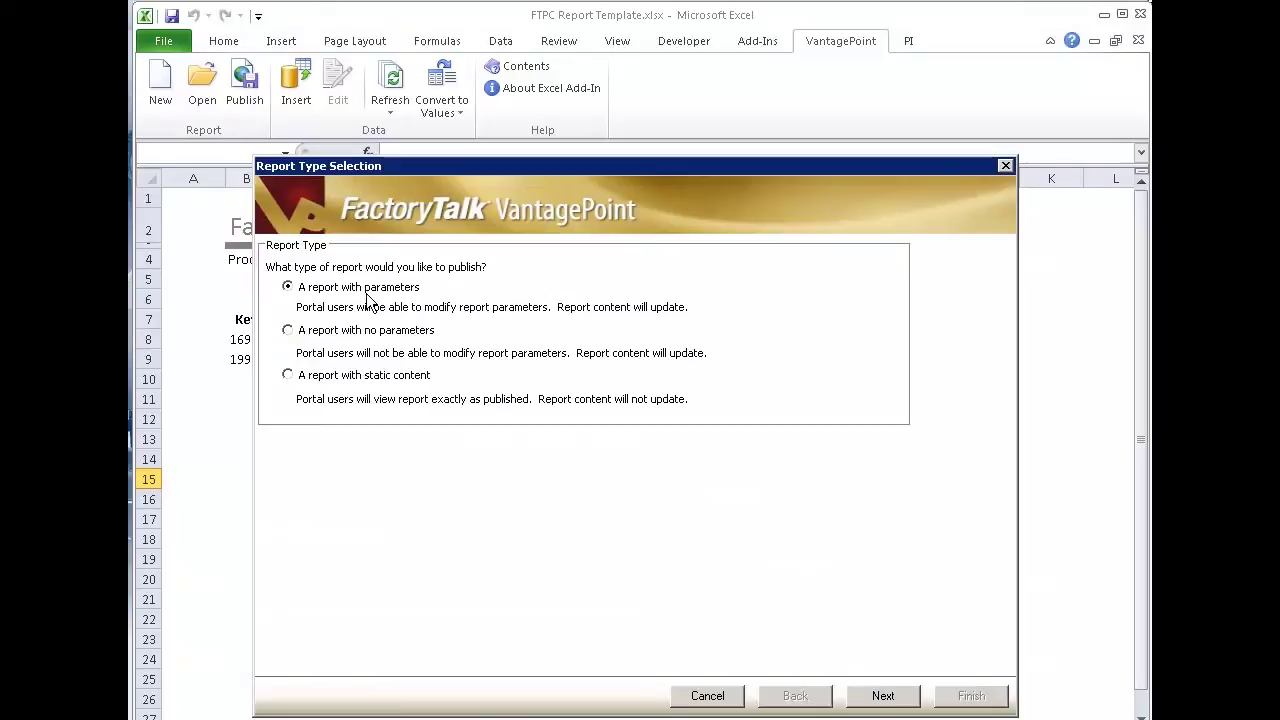
left_click(289, 331)
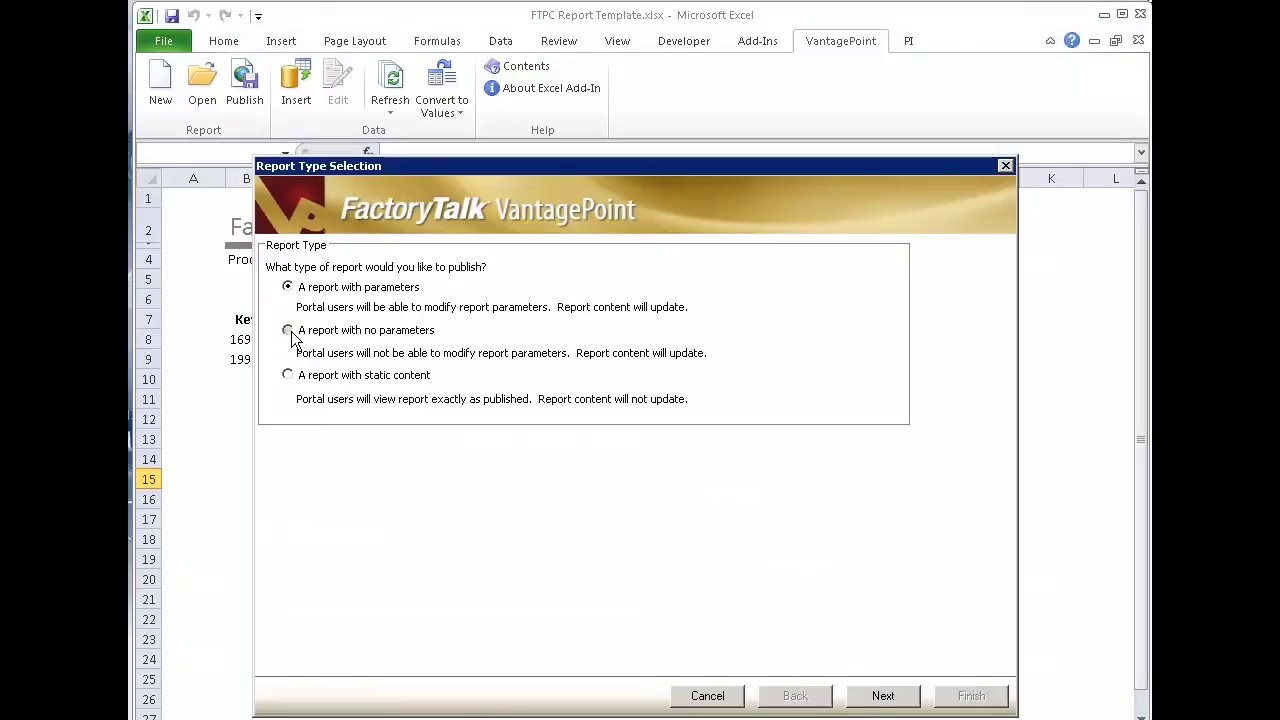
left_click(880, 697)
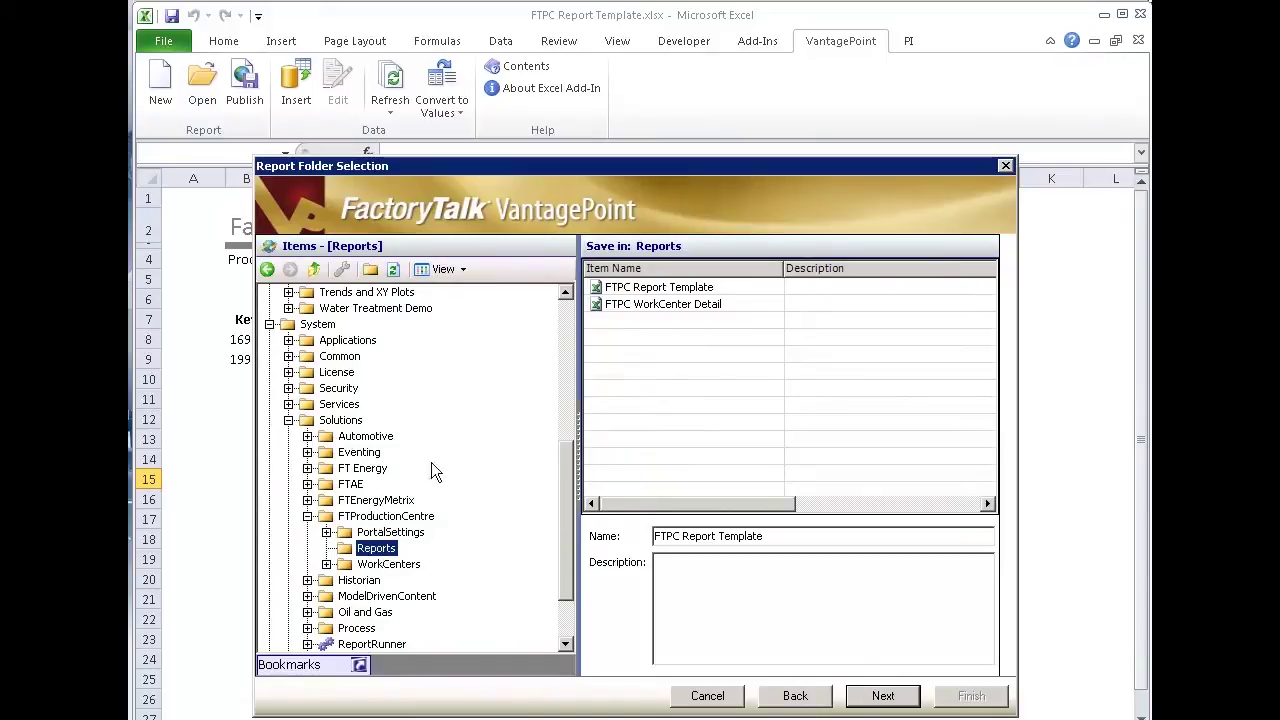
- Name the report FTPC Production Line List in the FTProductionCentre Reports folder and finish publishing it
left_click(676, 290)
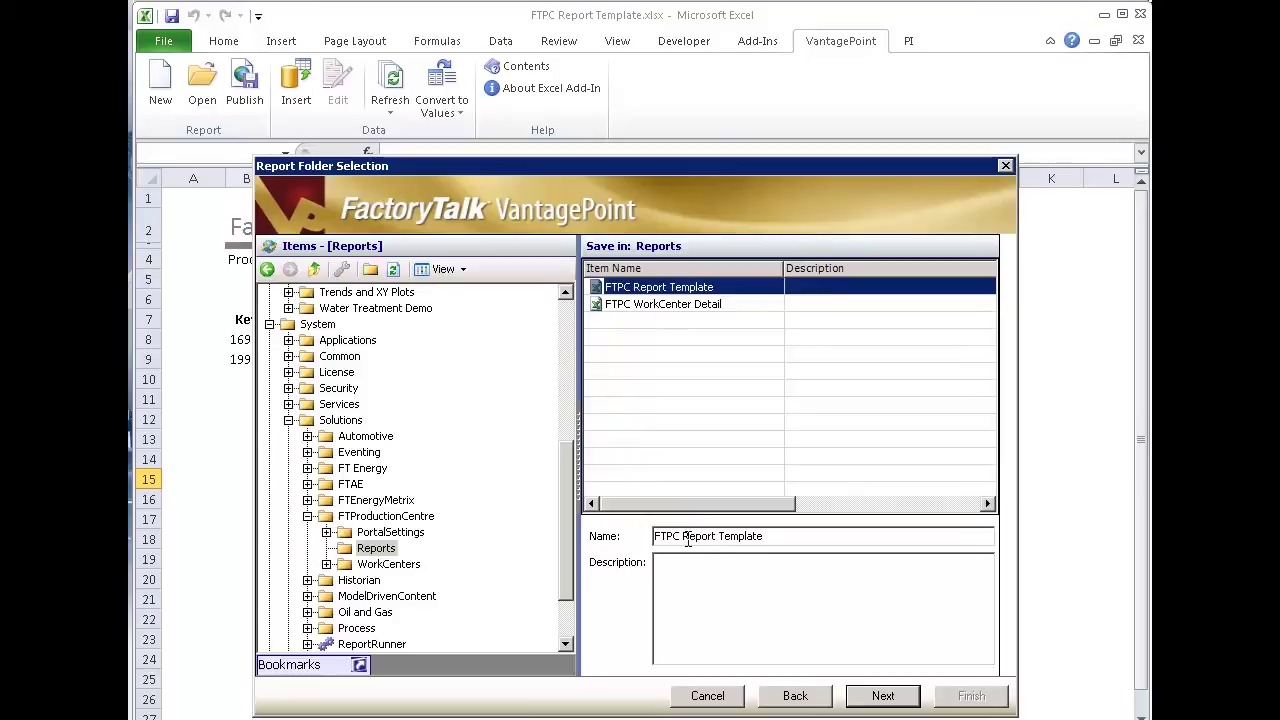
left_click_drag(682, 538, 764, 538)
type("PCProduction Lin")
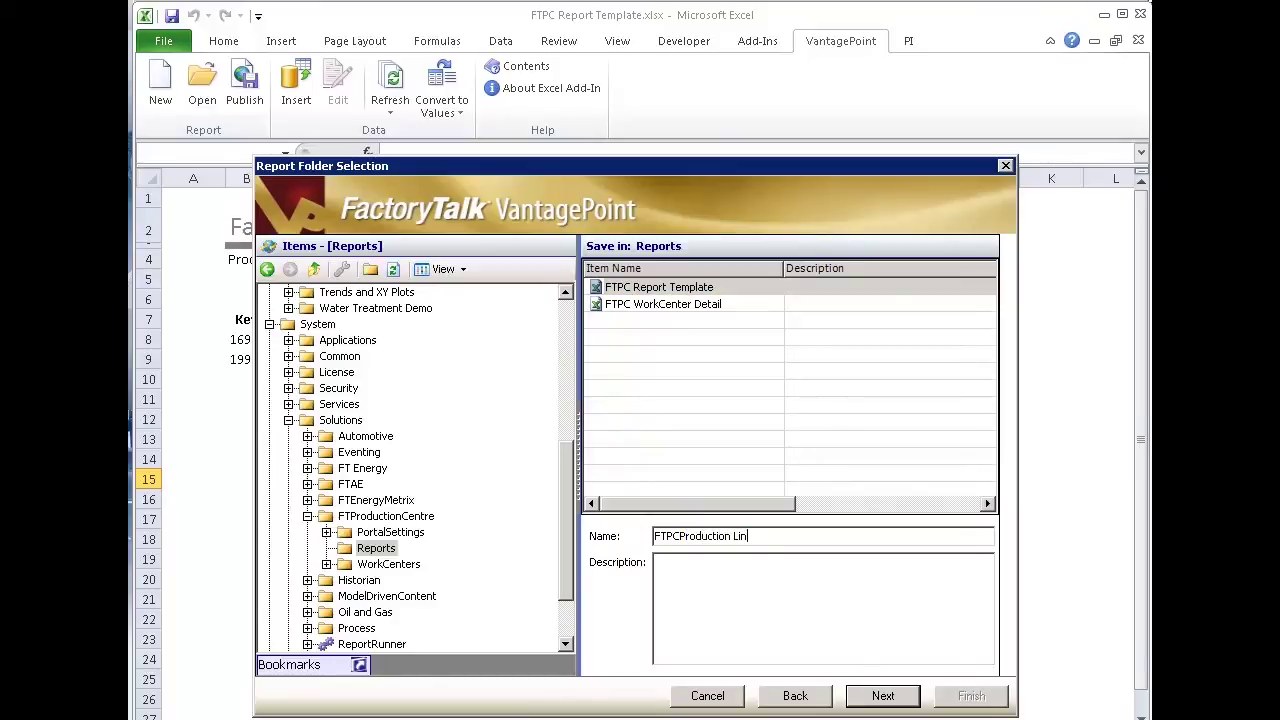
type("e List")
left_click(883, 696)
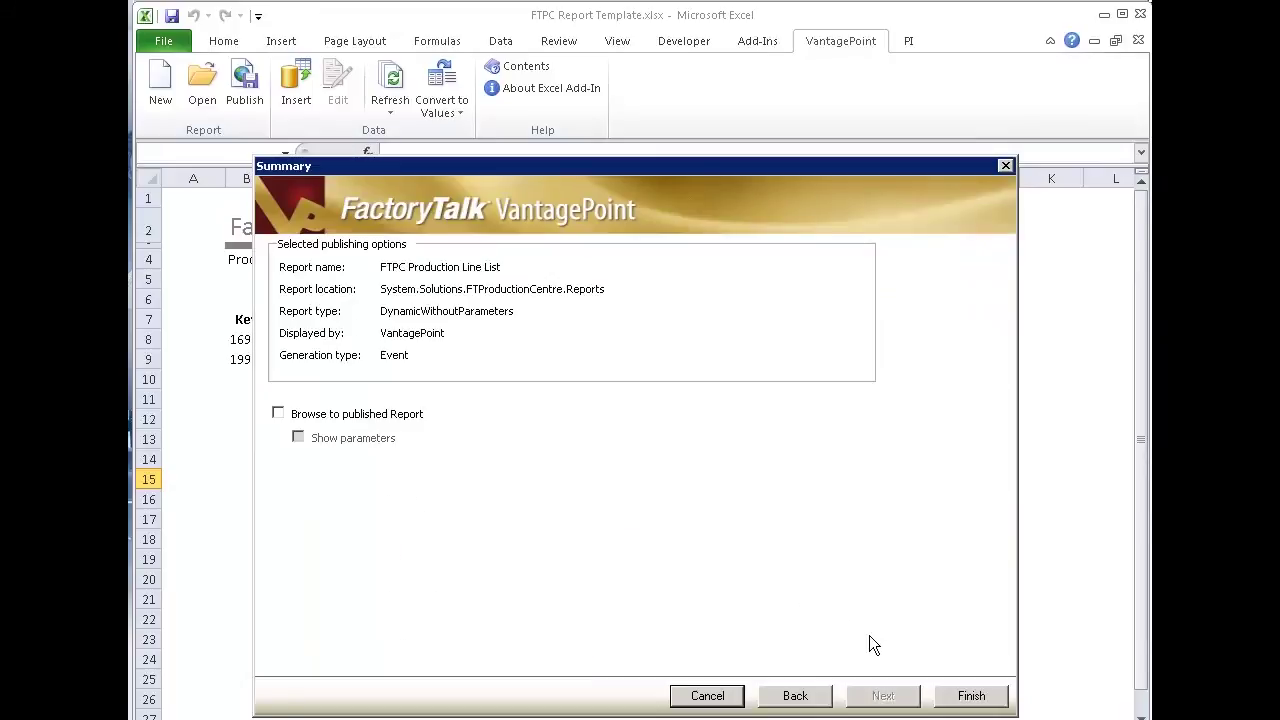
left_click(971, 695)
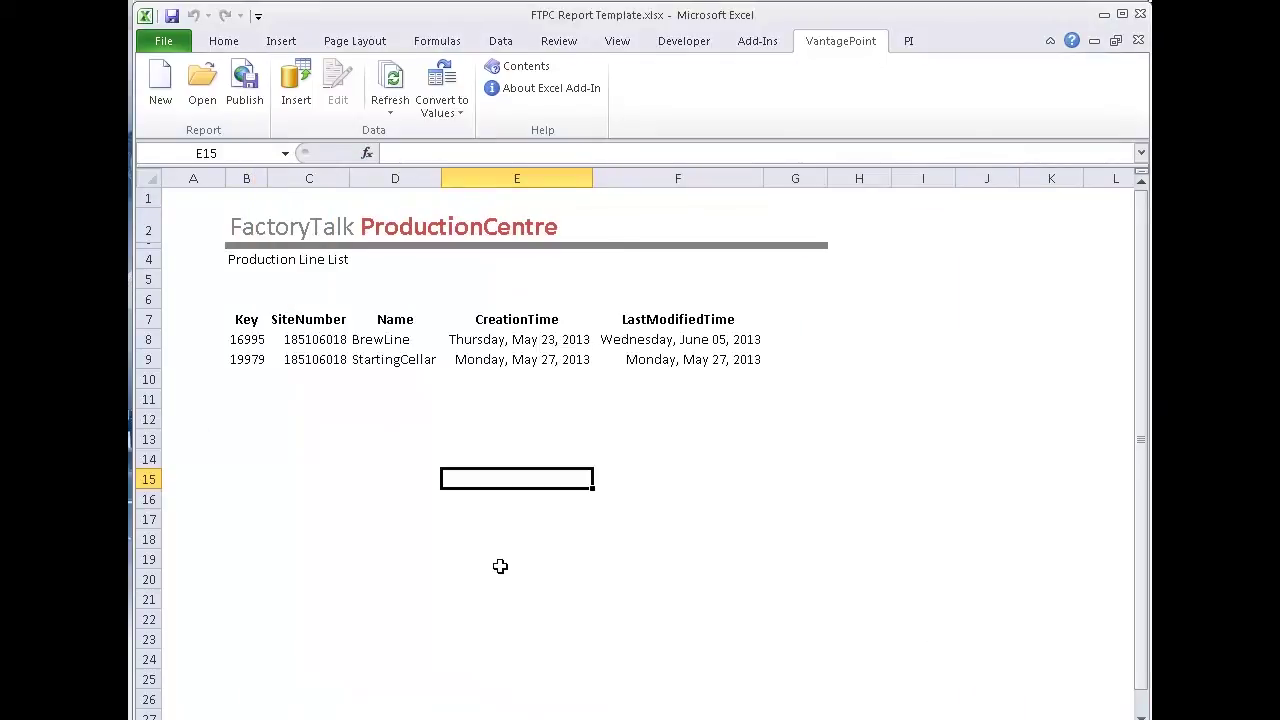
- Close the FTPC Report Template workbook and open the published FTPC Production Line List report from VantagePoint's Reports folder
left_click(1138, 40)
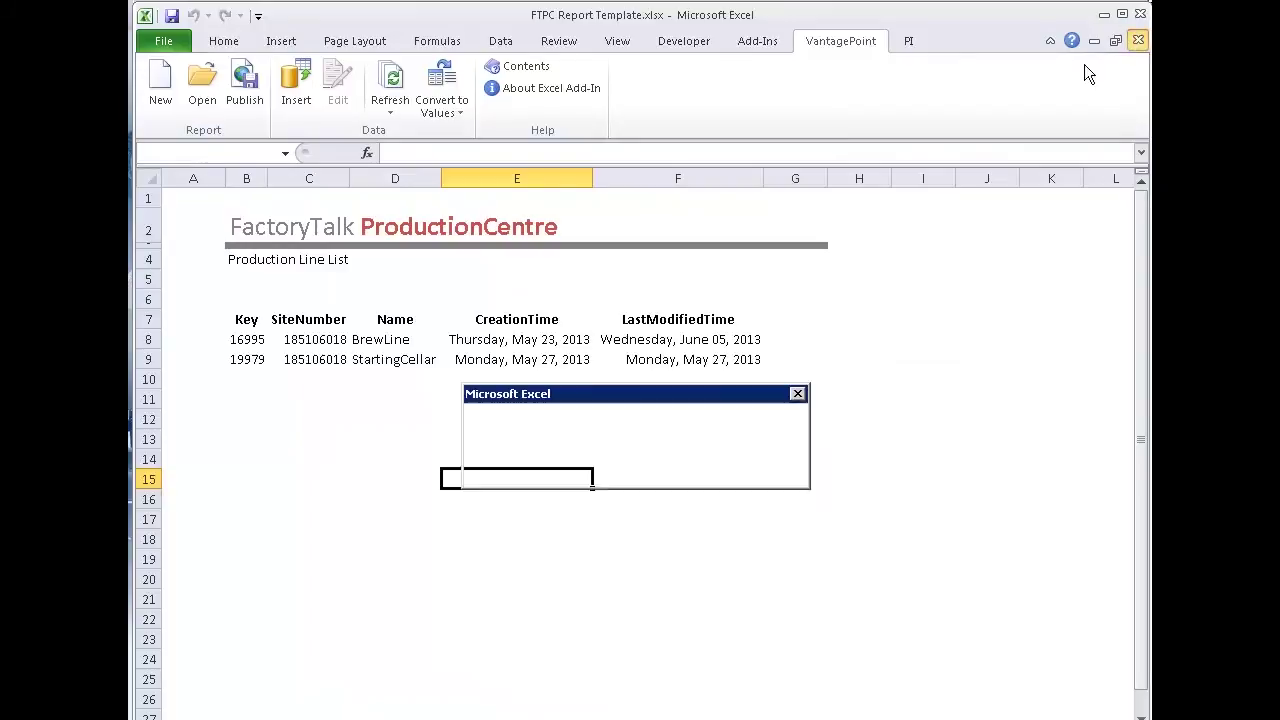
left_click(616, 470)
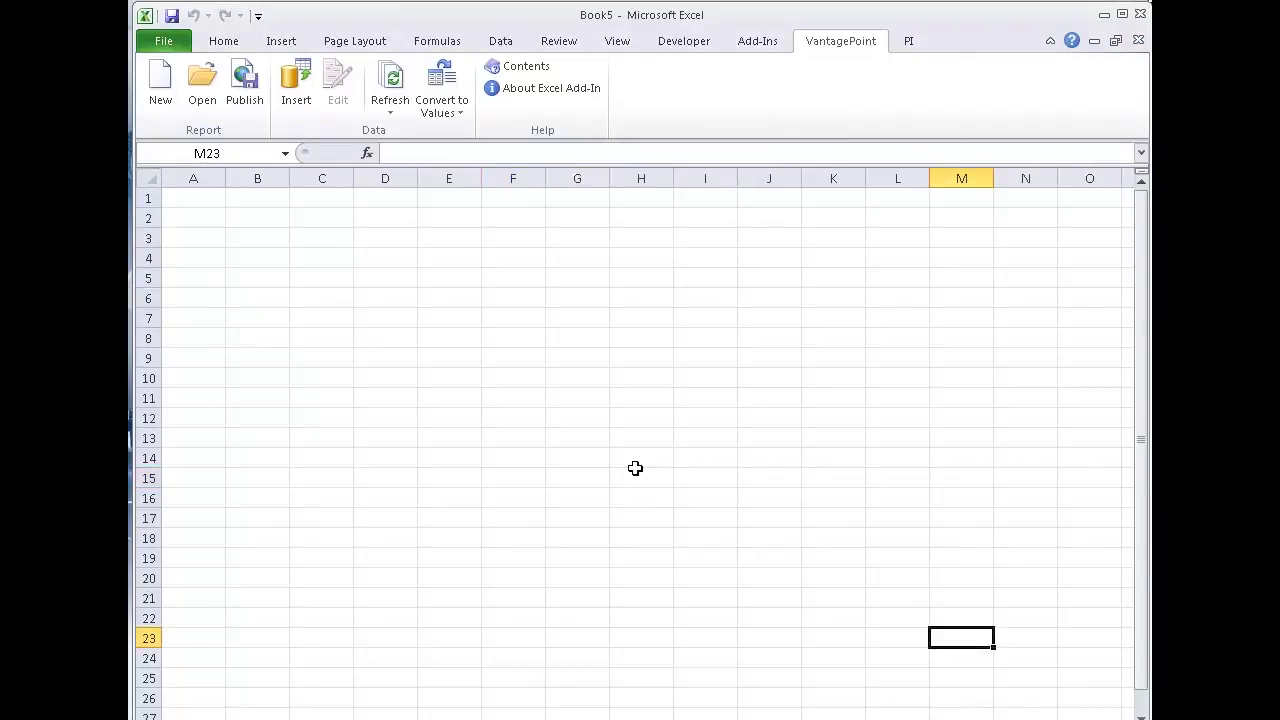
left_click(201, 90)
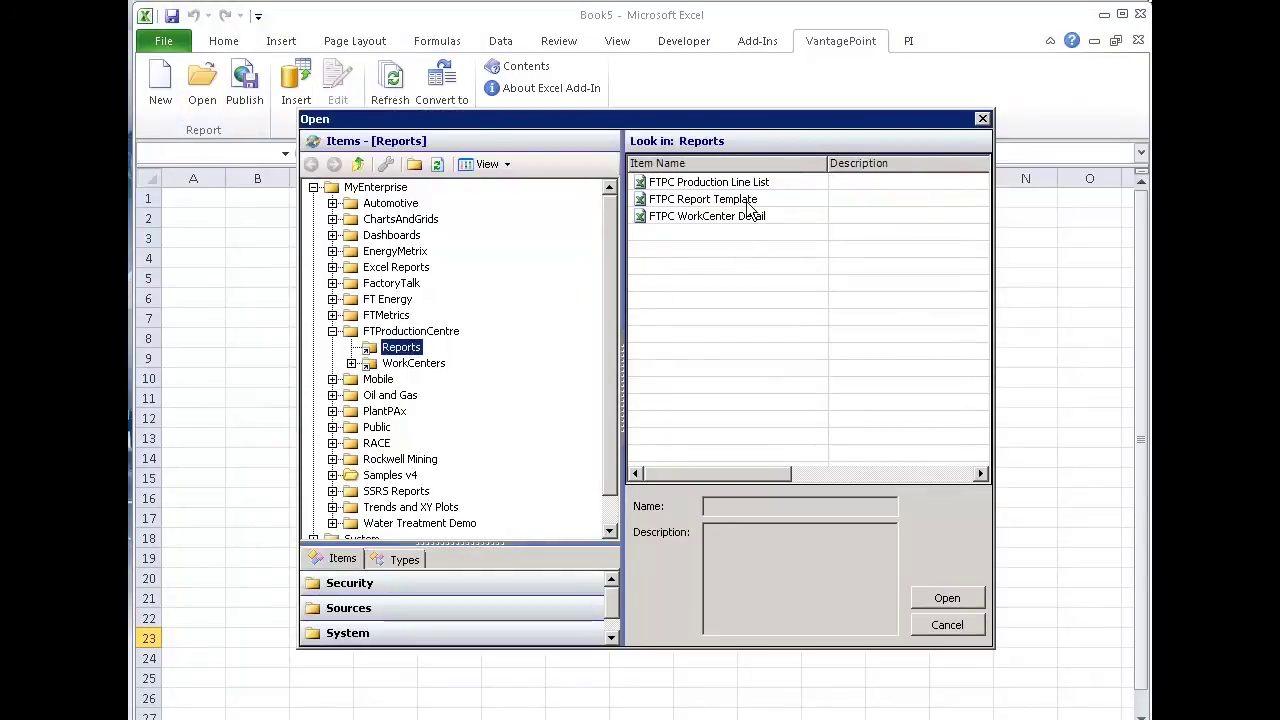
left_click(738, 183)
left_click(945, 598)
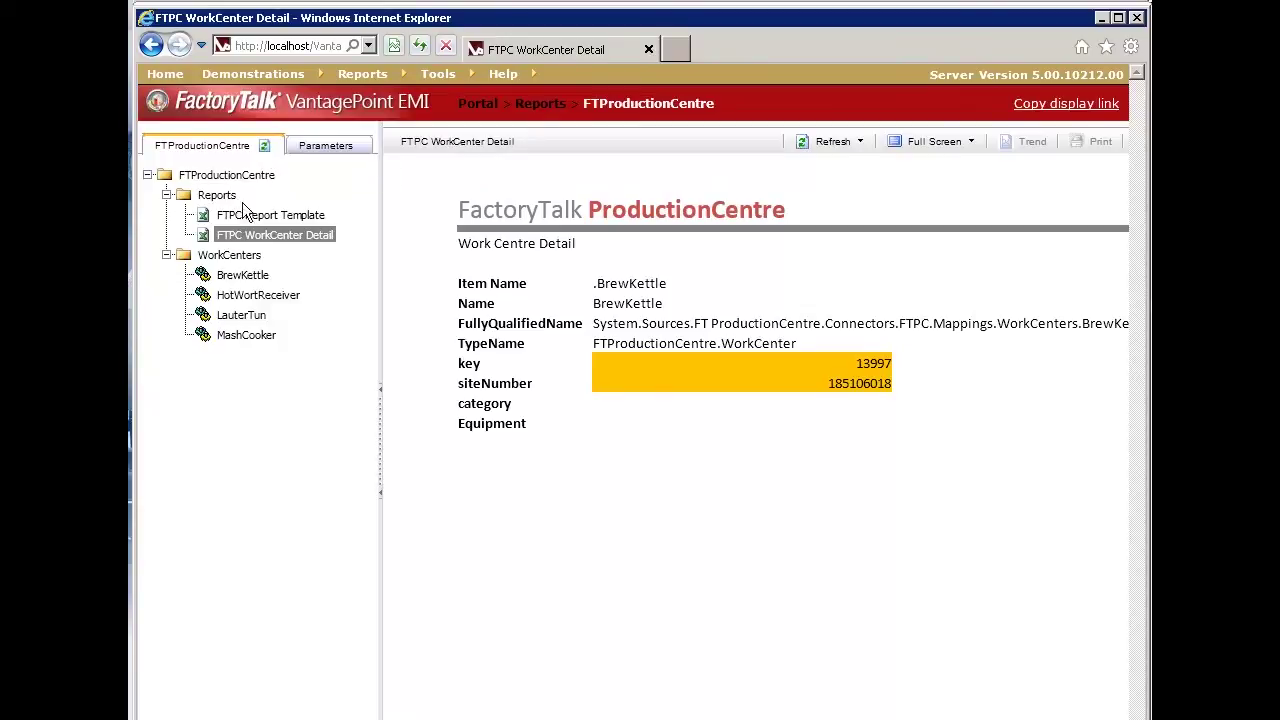
- In the VantagePoint portal in Internet Explorer, refresh the FTProductionCentre tree and open the FTPC Production Line List report
left_click(265, 148)
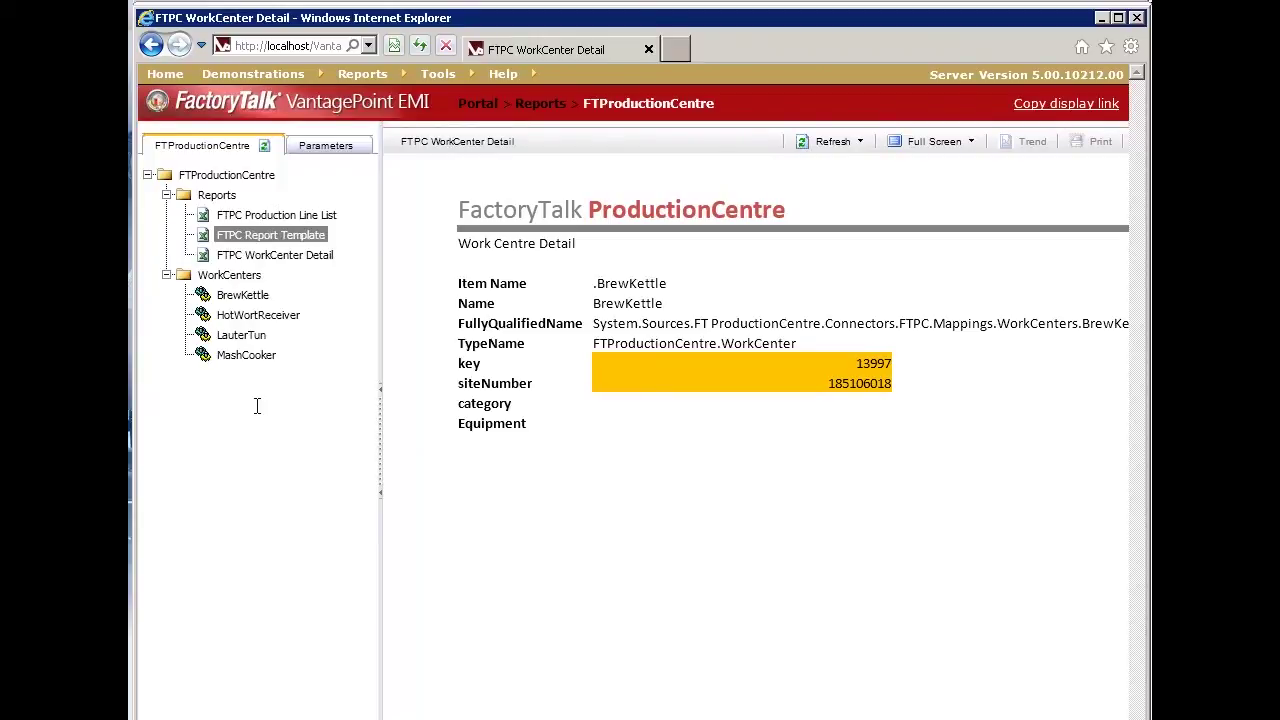
left_click(268, 216)
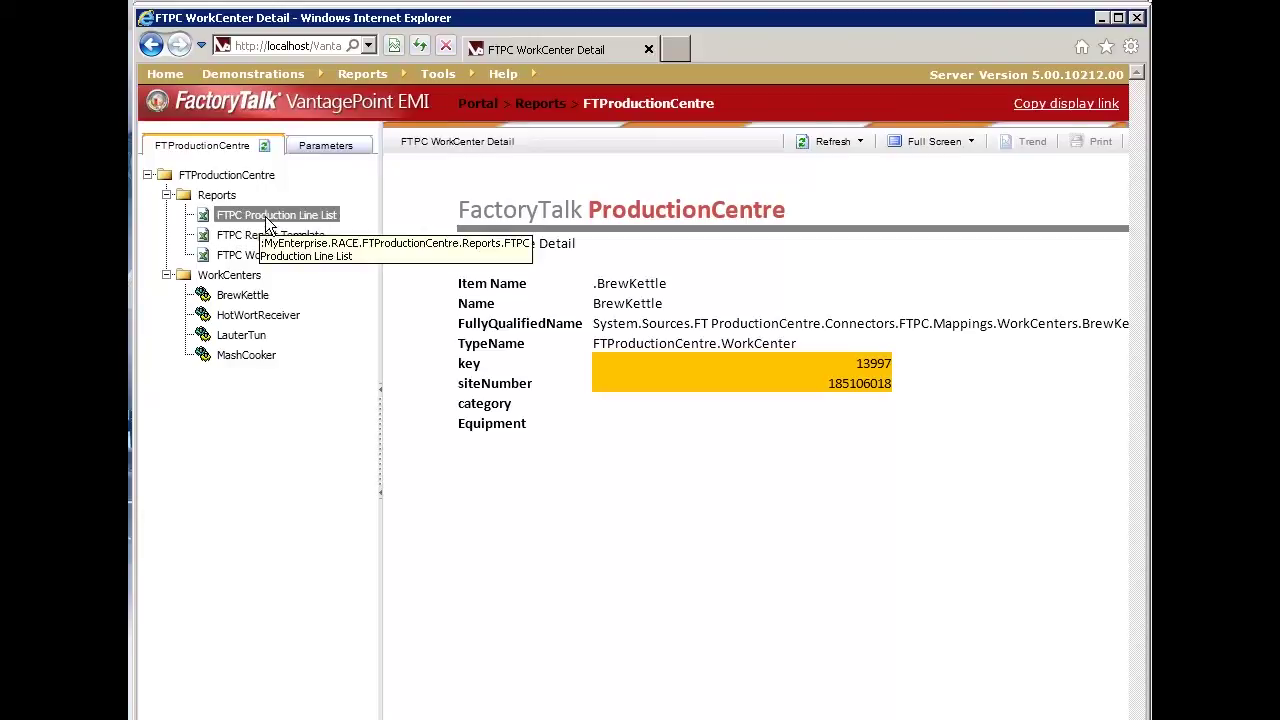